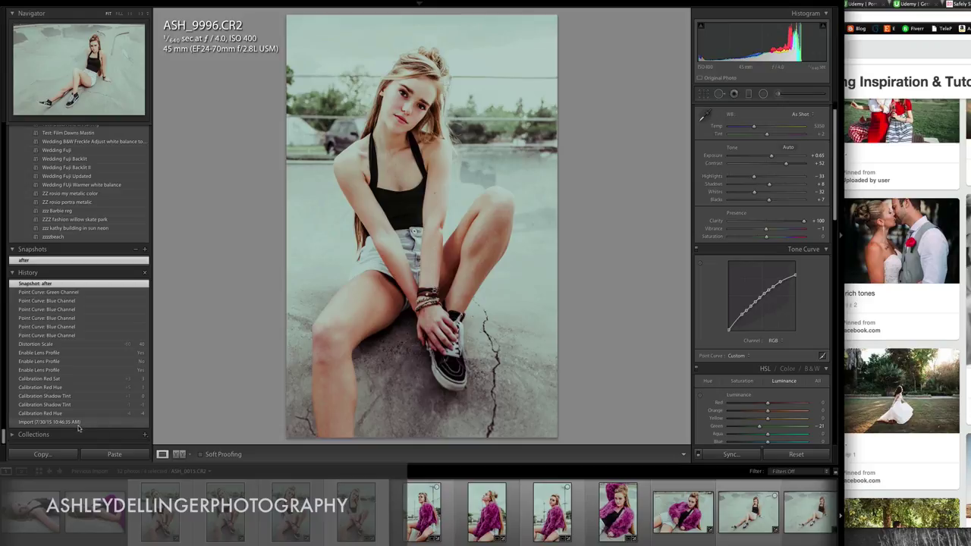
- Return photo ASH_9996.CR2 to its unedited Import state from the edit history
click(93, 422)
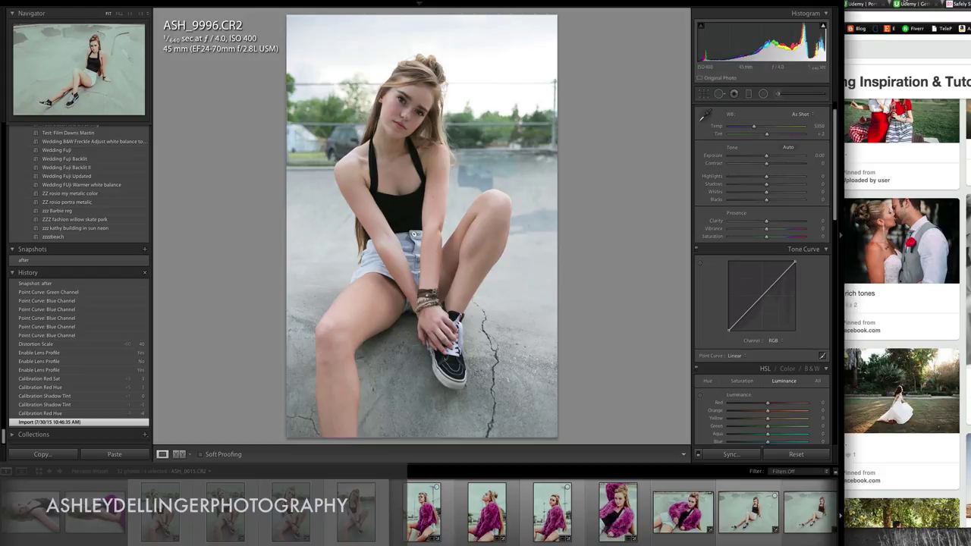
- Switch to the browser and move its window further into view to show the Pinterest editing inspiration board
click(898, 8)
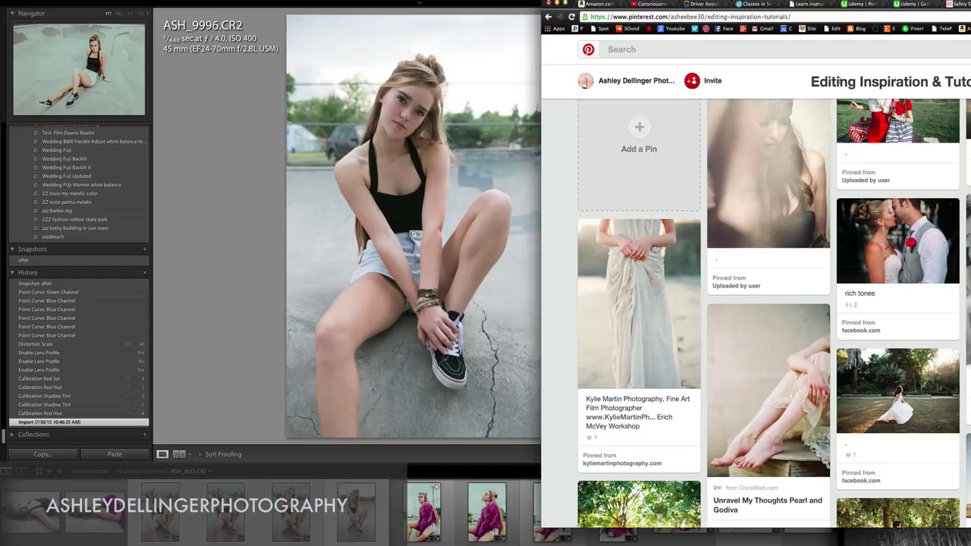
drag(834, 8, 827, 8)
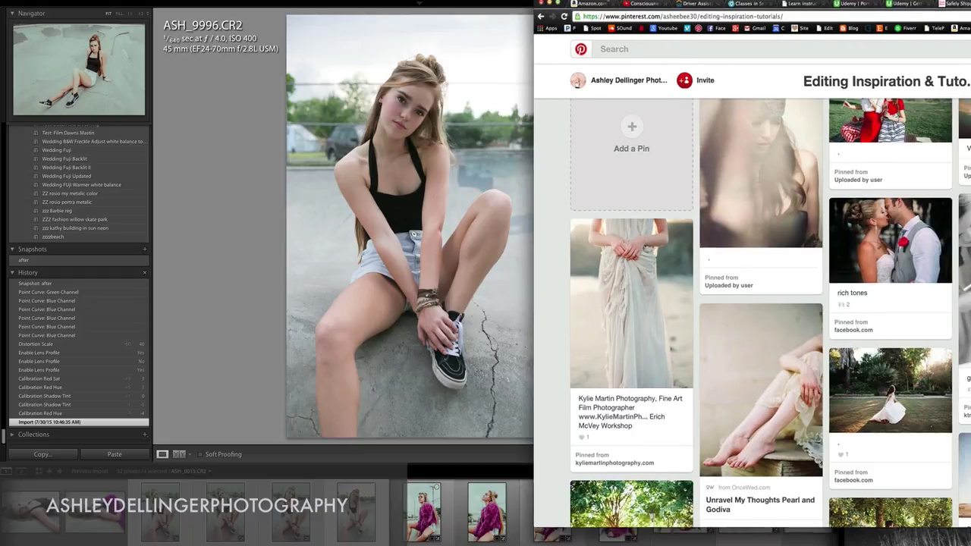
drag(657, 6, 595, 6)
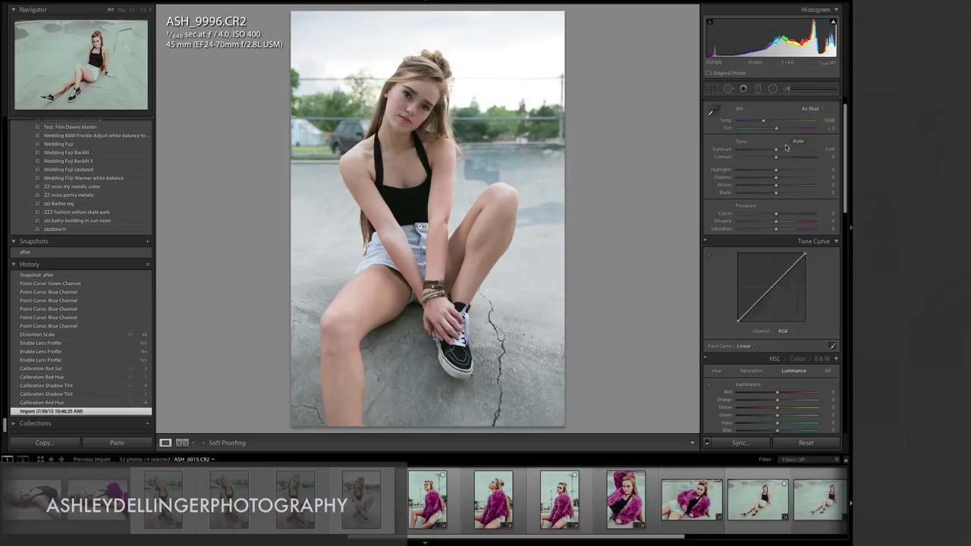
- Toggle the tone curve between region and point editing, and add a midpoint to the RGB curve
scroll(786, 147, down, 2)
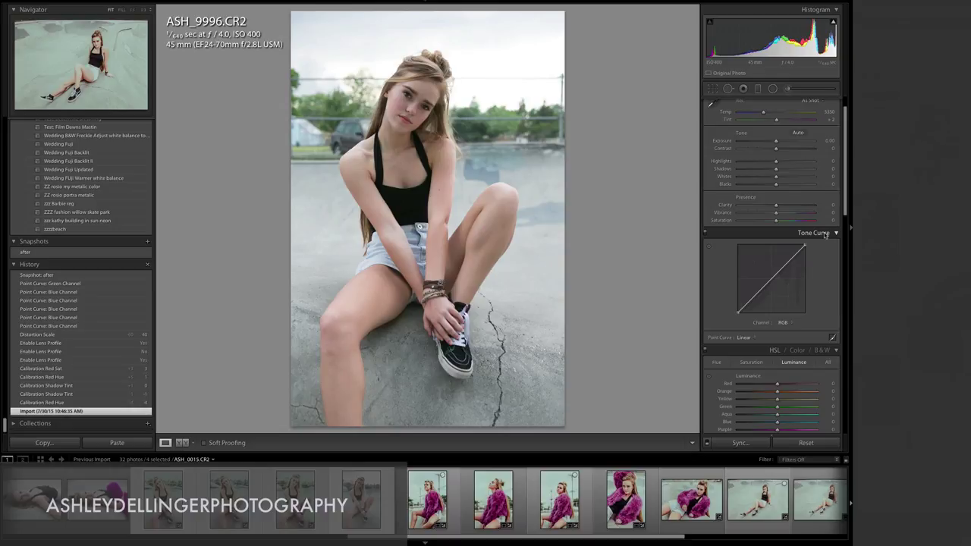
click(832, 335)
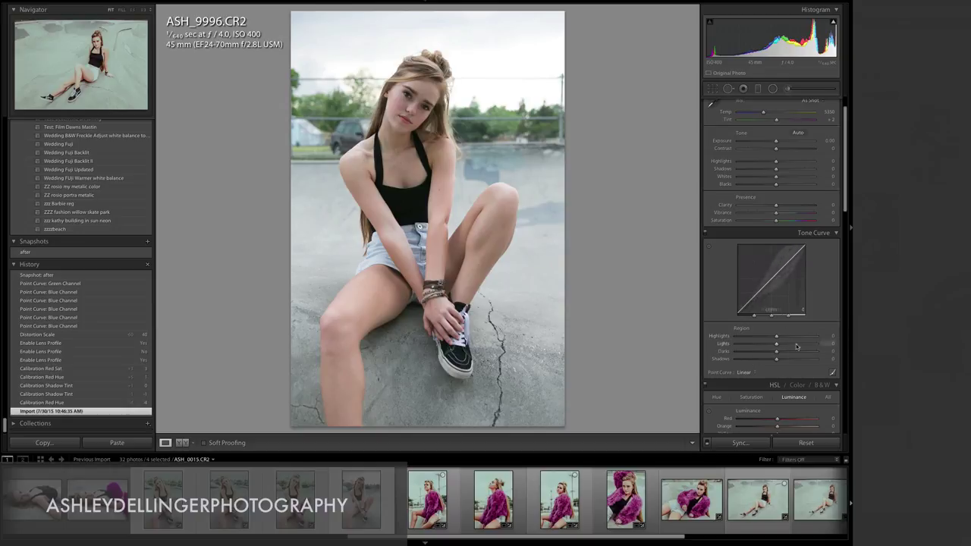
click(833, 373)
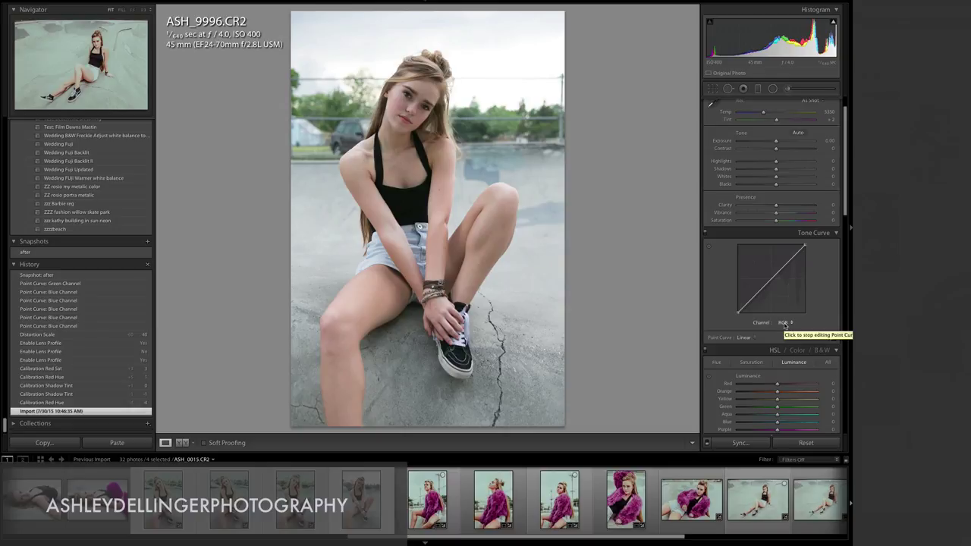
click(774, 277)
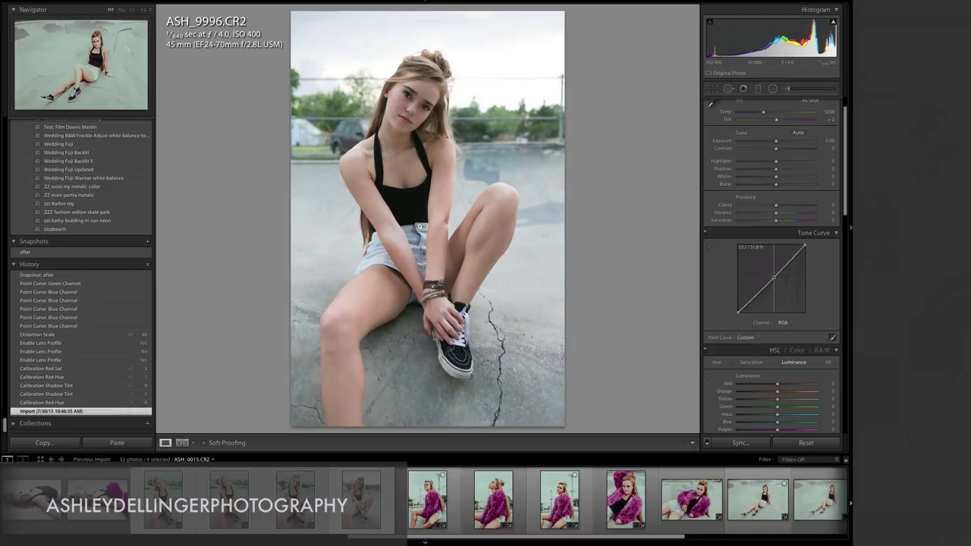
- Add a midpoint to the red channel's tone curve at about 51.4 / 51.4 %
click(782, 322)
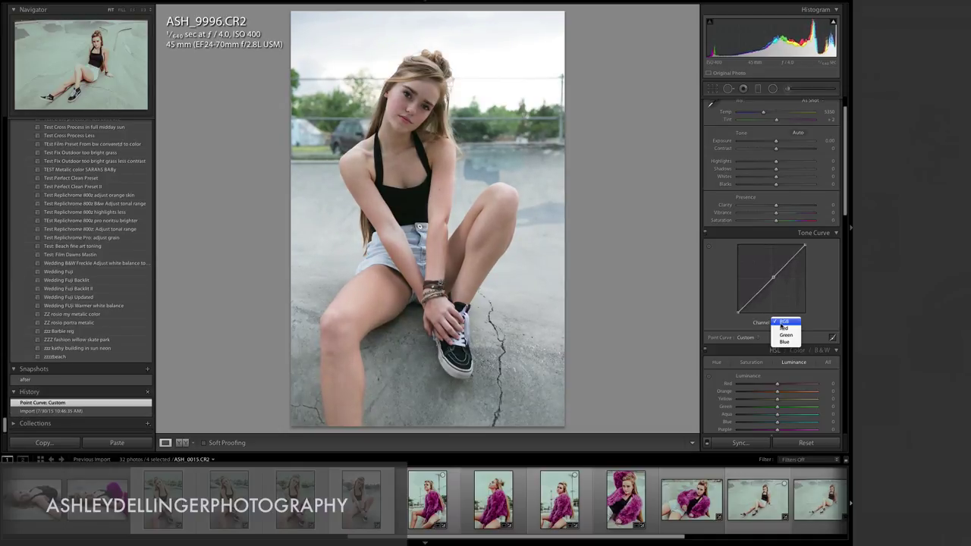
click(783, 329)
mouse_move(773, 279)
mouse_down()
mouse_move(779, 296)
mouse_move(772, 278)
mouse_up()
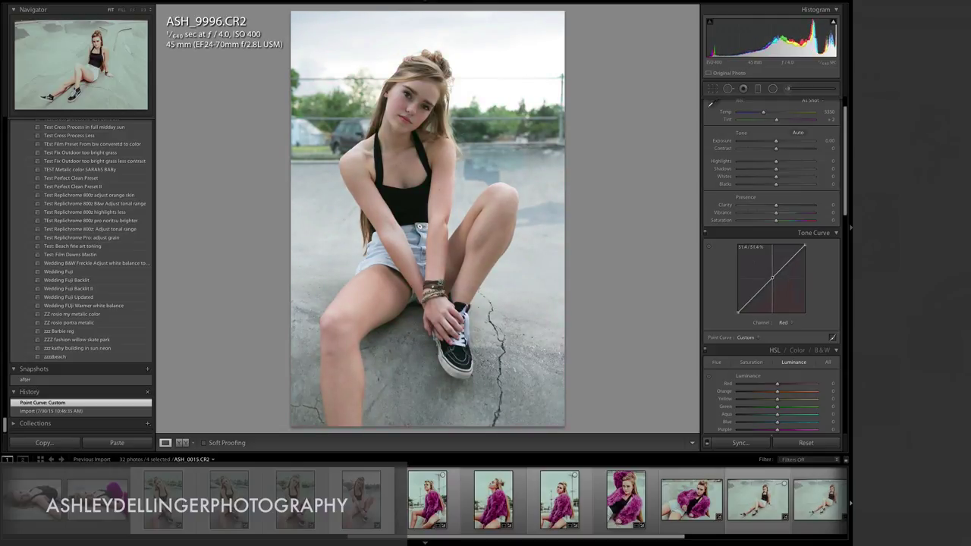
- Add a midtone point to the green channel's tone curve and pull it slightly below the diagonal
click(783, 322)
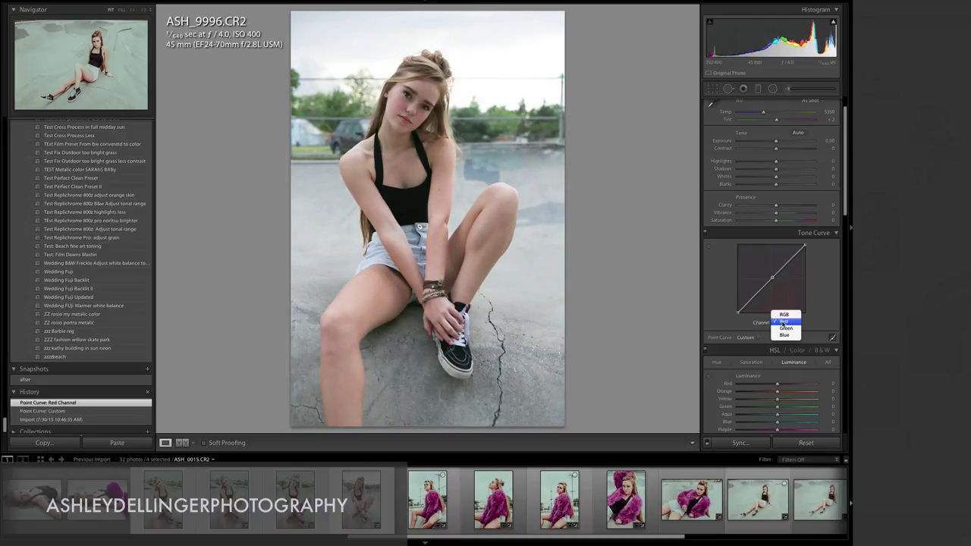
click(785, 327)
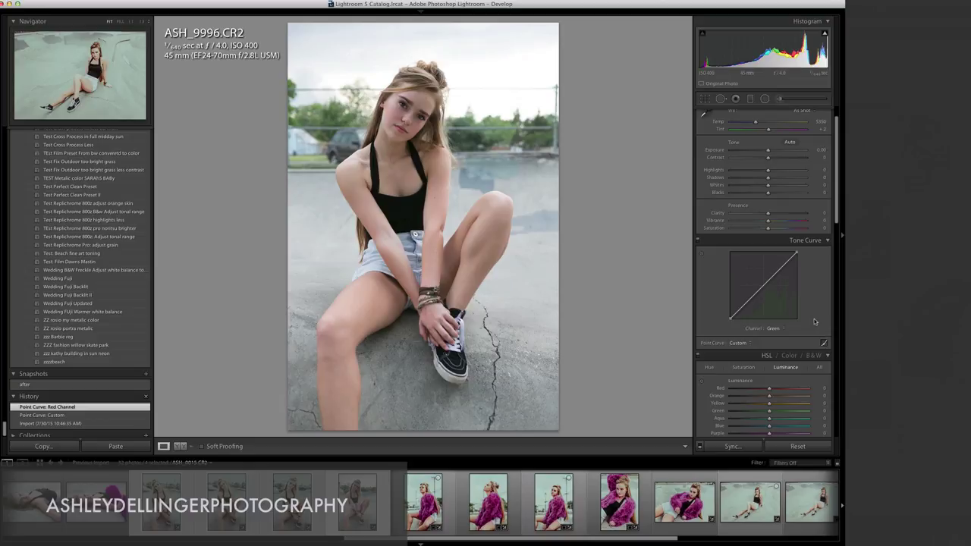
click(771, 277)
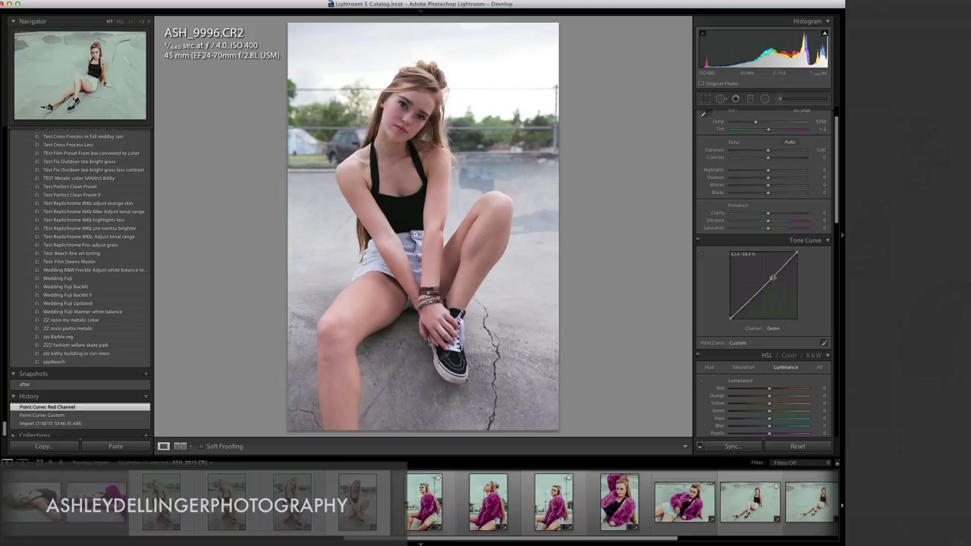
- Shape the blue channel's tone curve by pulling the midtones slightly down between added highlight and shadow points
click(772, 329)
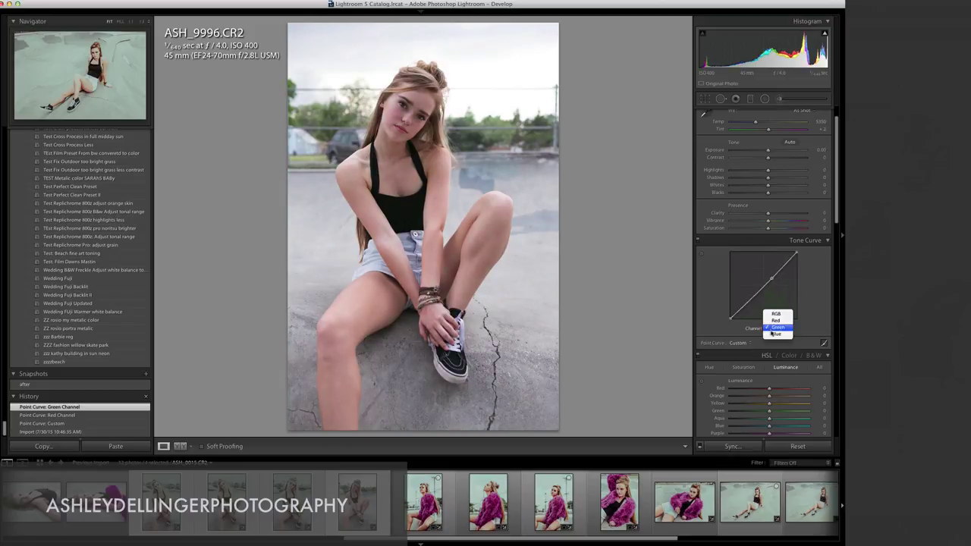
click(773, 333)
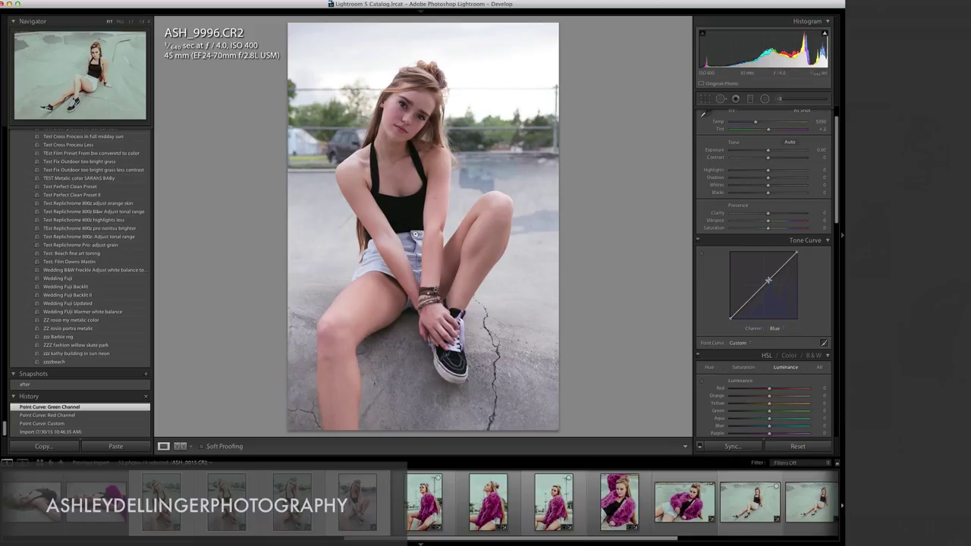
drag(730, 317, 730, 317)
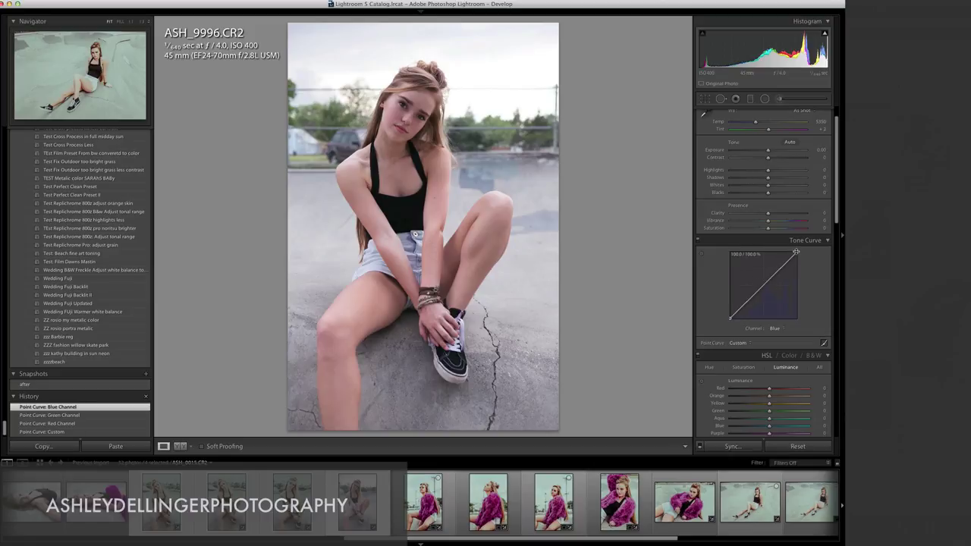
drag(793, 254, 801, 258)
drag(768, 280, 770, 281)
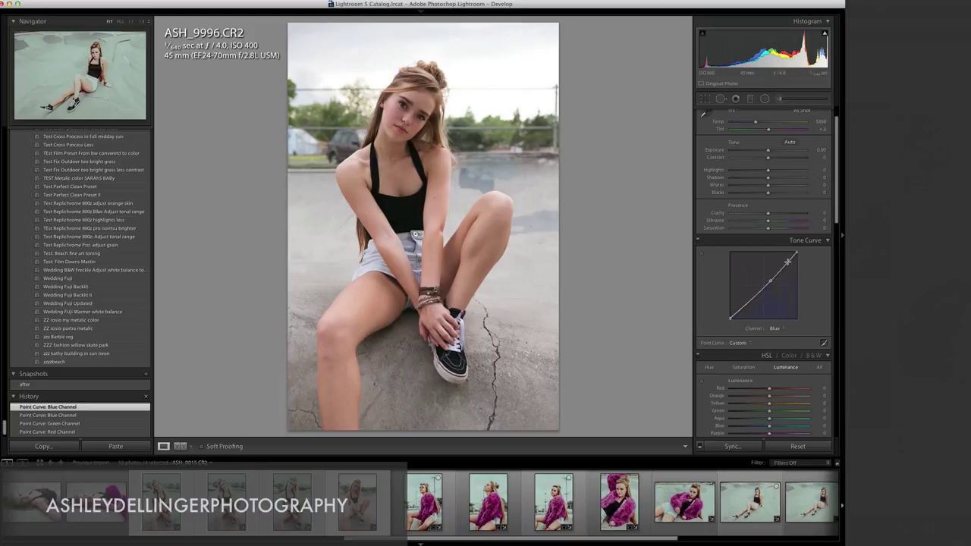
drag(789, 262, 788, 262)
click(740, 320)
drag(752, 300, 751, 299)
drag(771, 280, 772, 278)
- Lift the RGB curve's black point slightly and replace its midpoint with an anchor point in the shadows
click(774, 328)
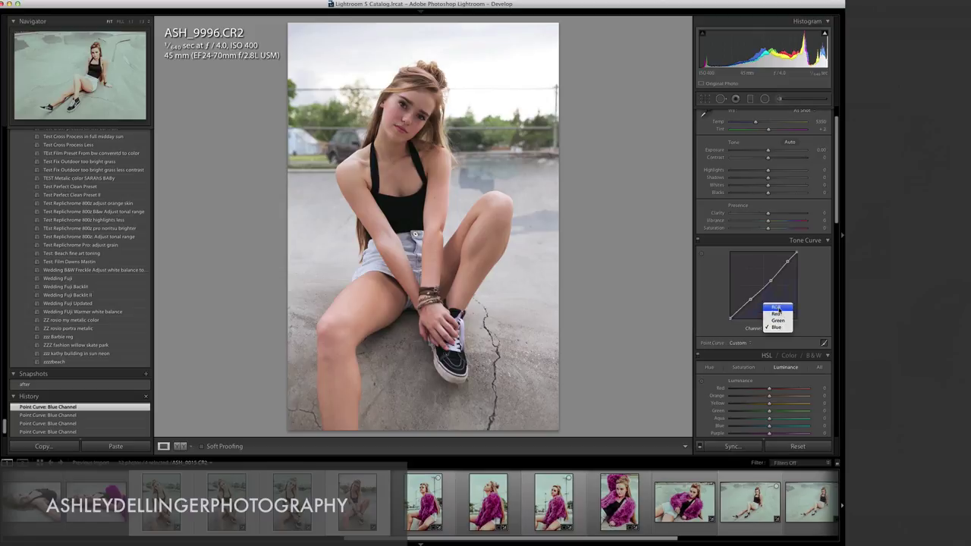
click(776, 308)
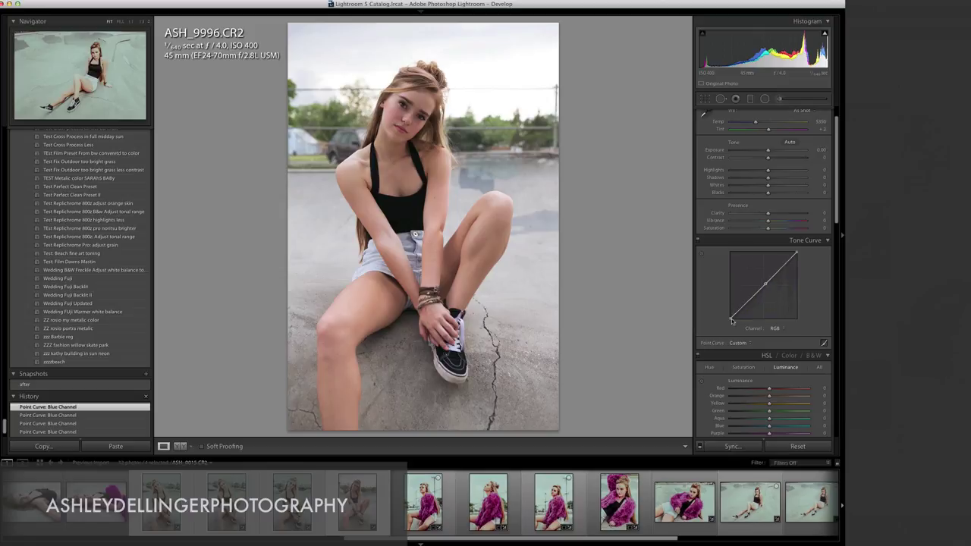
drag(732, 321, 732, 318)
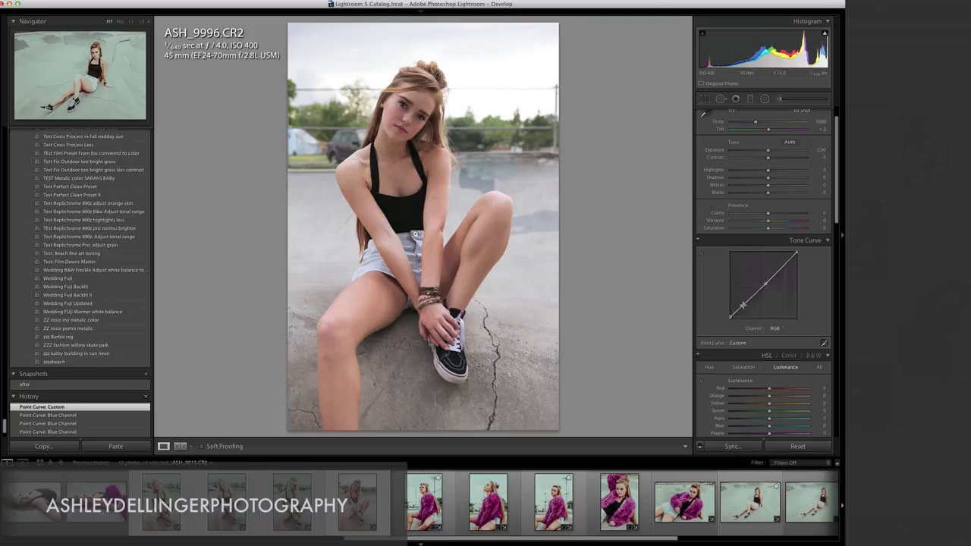
mouse_move(742, 305)
drag(742, 304, 796, 294)
double_click(796, 294)
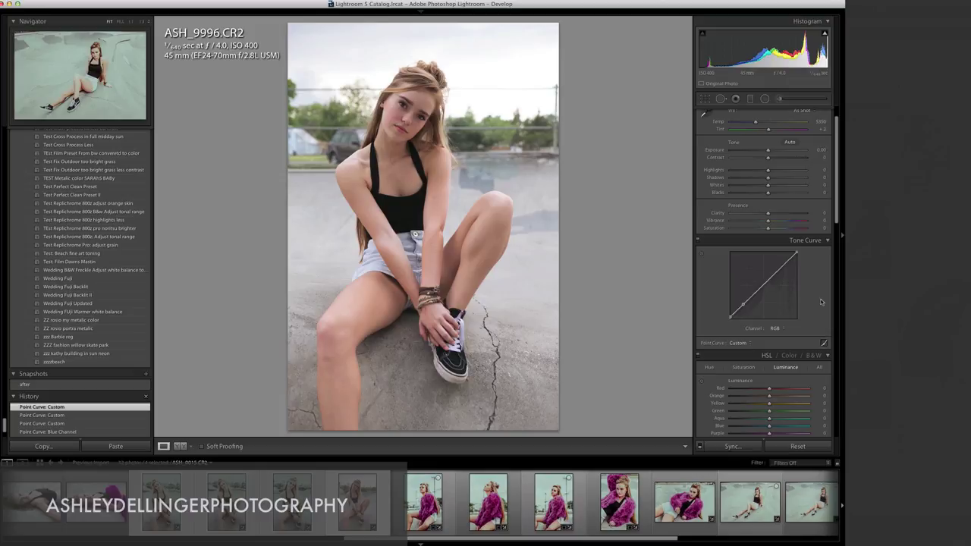
- Add points along the RGB curve to lift the midtones and highlights, and lower its white point for a faded look
drag(749, 298, 750, 296)
click(763, 285)
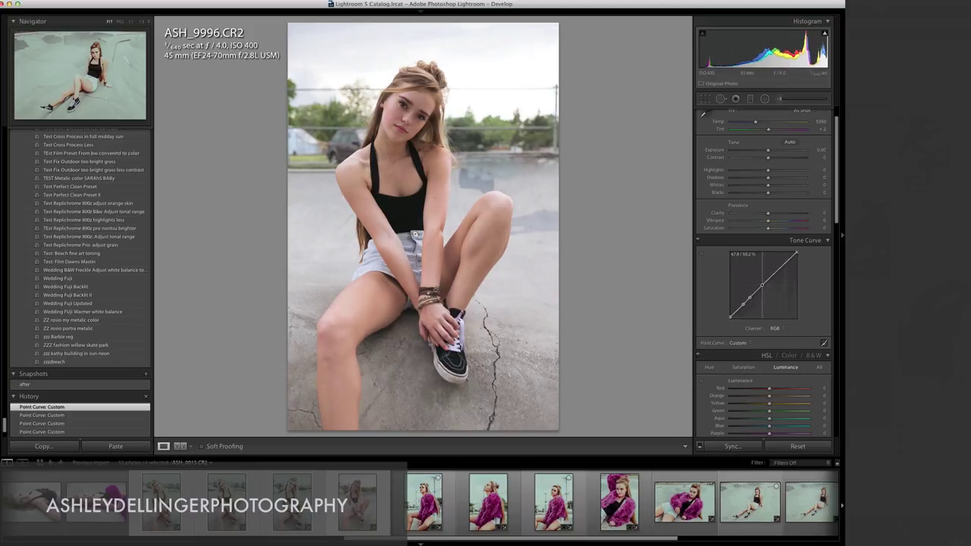
click(773, 273)
drag(783, 266, 762, 284)
- Raise the HSL saturation of red to +13 and orange to +59
click(743, 368)
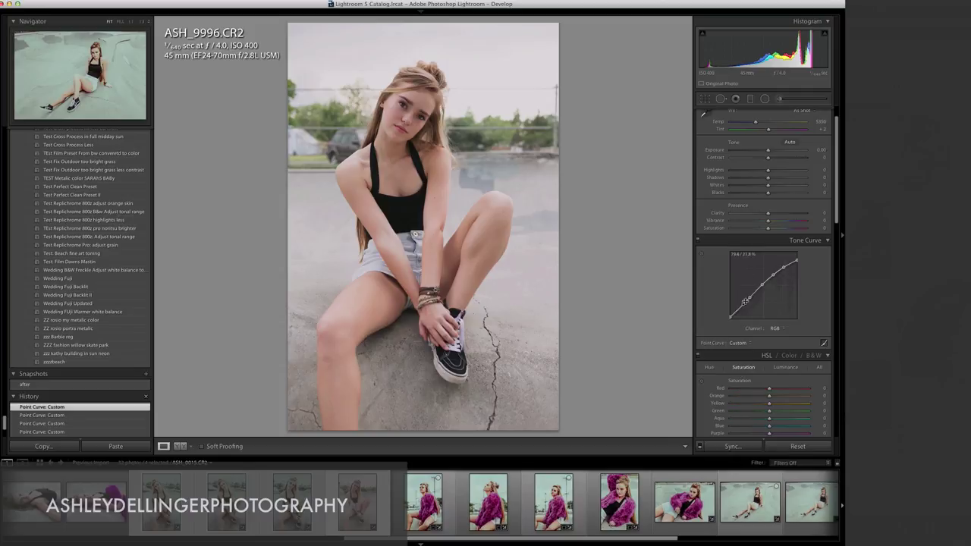
scroll(742, 368, down, 3)
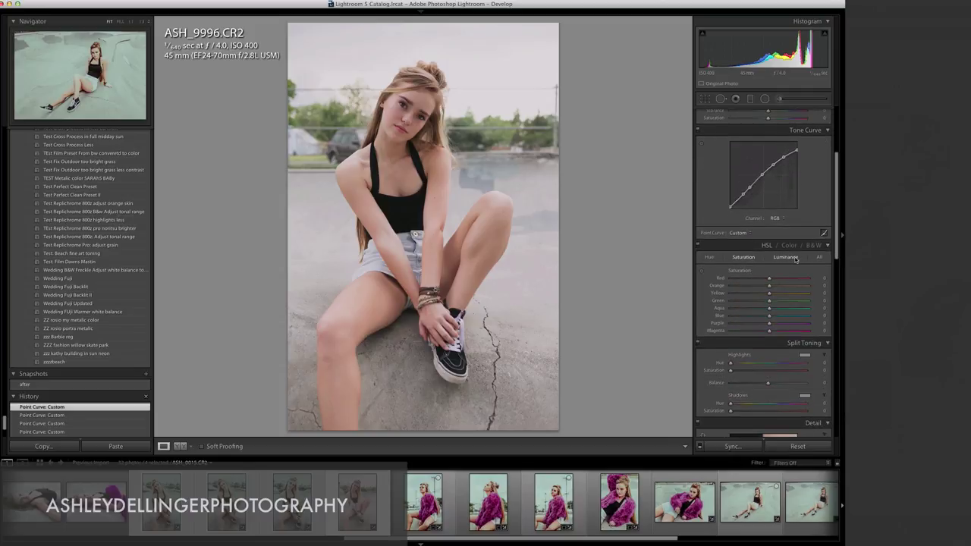
drag(769, 280, 775, 281)
drag(770, 291, 791, 289)
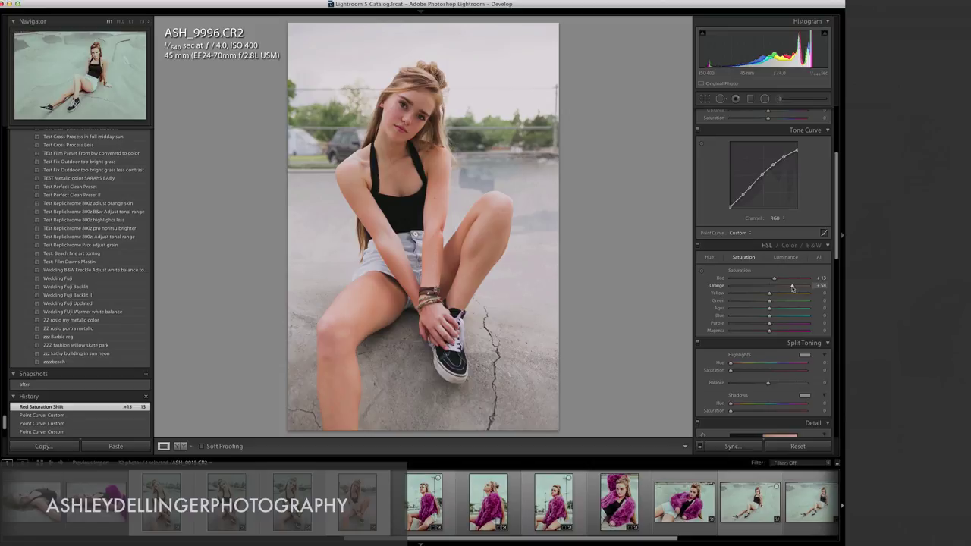
- Reduce HSL saturation: yellow -29, green -27, aqua -28, blue -31, purple -32 and magenta -32
drag(774, 293, 759, 319)
click(758, 316)
click(757, 323)
click(757, 331)
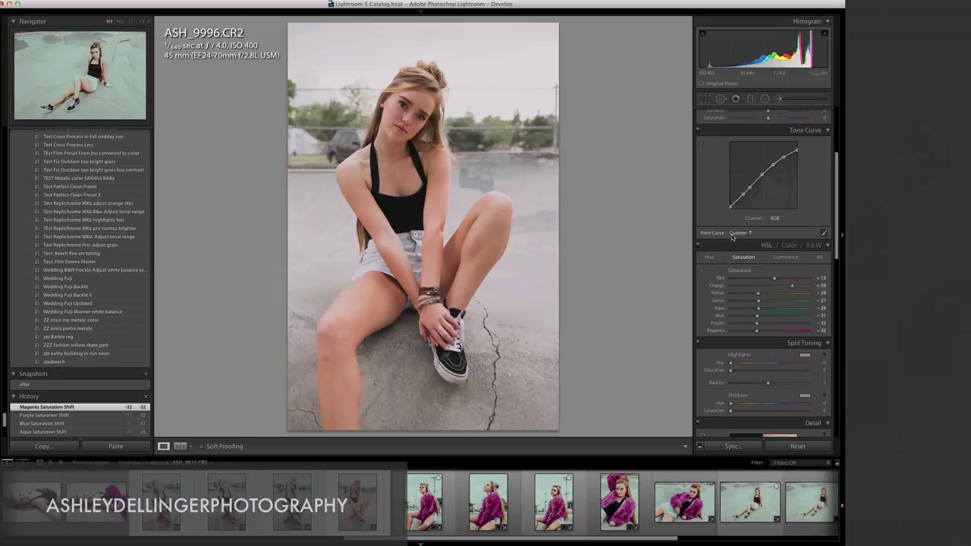
- Set the HSL hues to red -14, orange -8, yellow +4, green +20, purple -26 and magenta +31
click(708, 258)
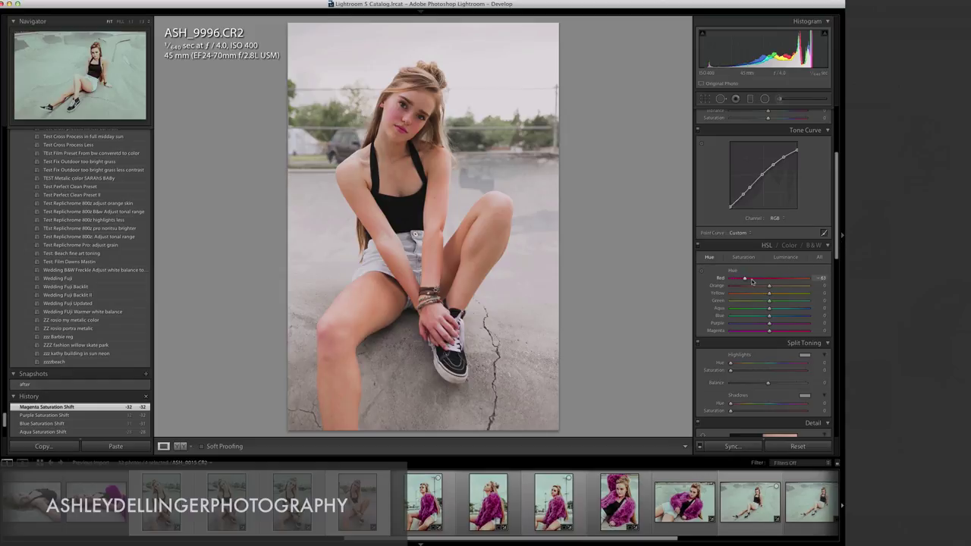
drag(734, 280, 764, 280)
drag(764, 280, 764, 281)
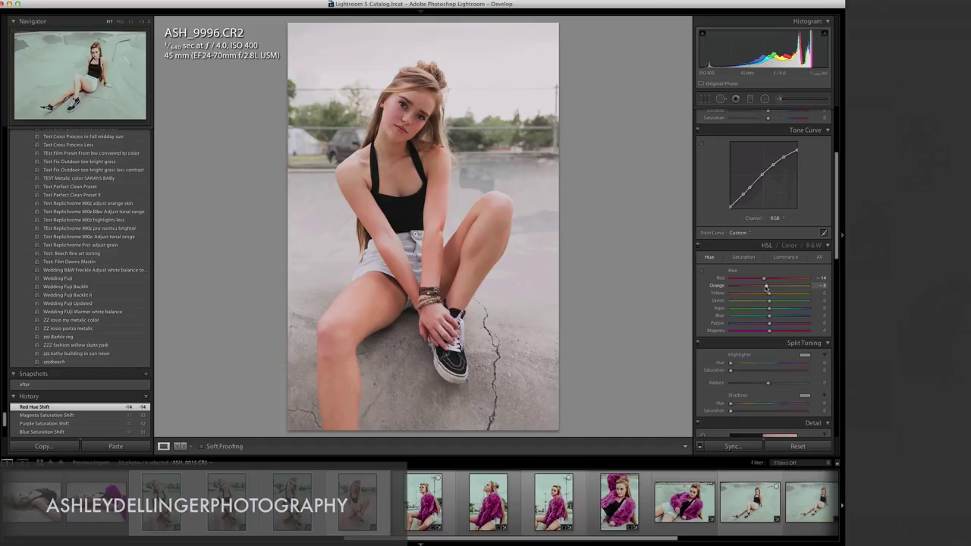
drag(766, 286, 766, 288)
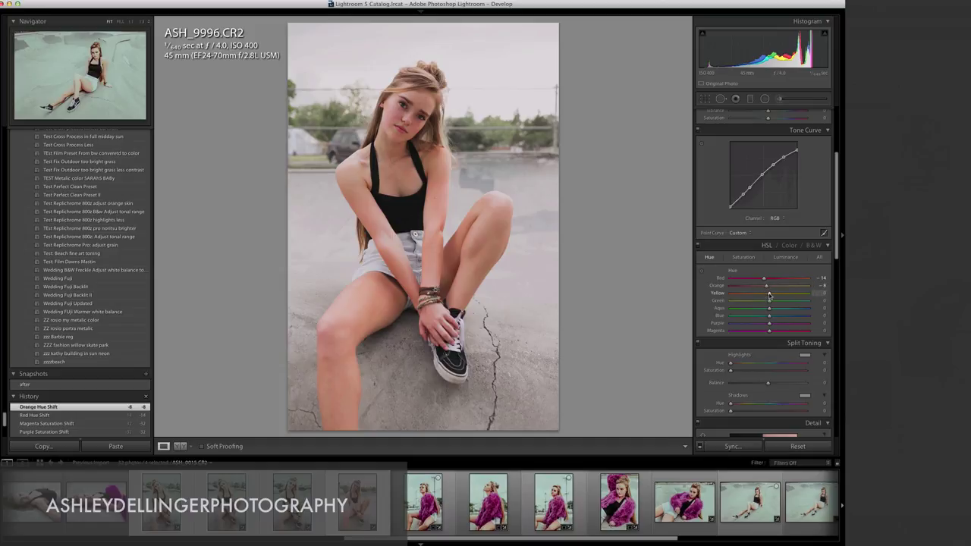
drag(769, 296, 840, 303)
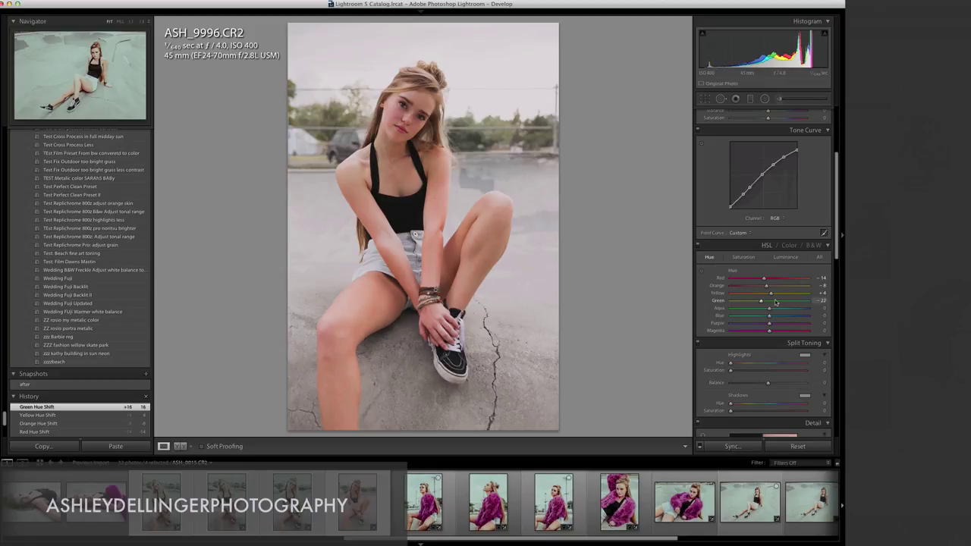
mouse_move(775, 302)
mouse_down()
mouse_move(804, 302)
mouse_move(732, 300)
mouse_move(801, 299)
mouse_move(777, 301)
mouse_up()
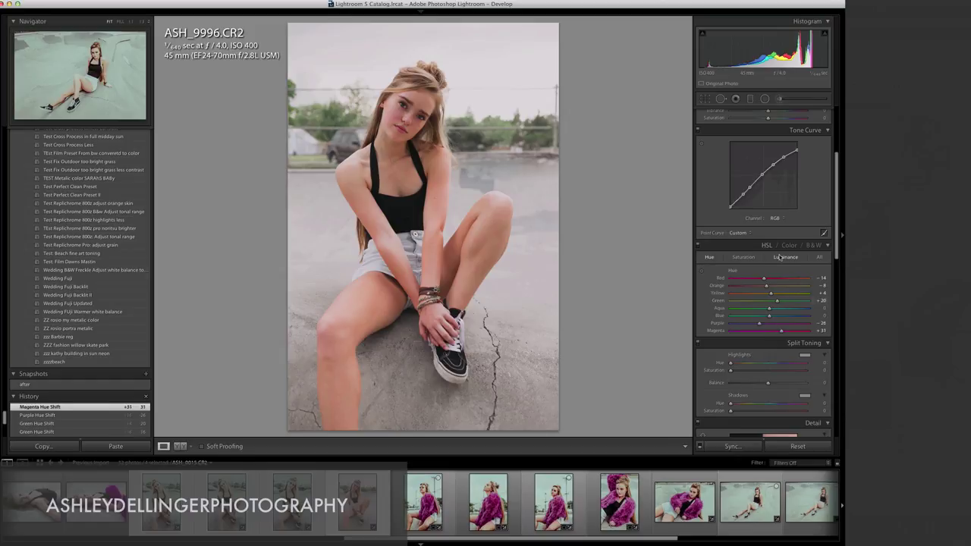
- Set the HSL luminance of green to -21 and magenta to +4
click(780, 257)
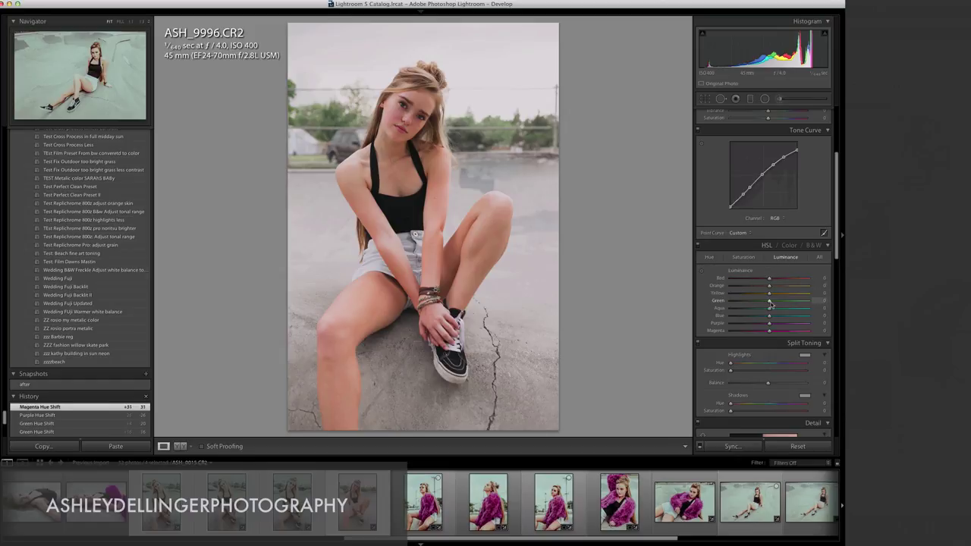
drag(771, 305, 709, 334)
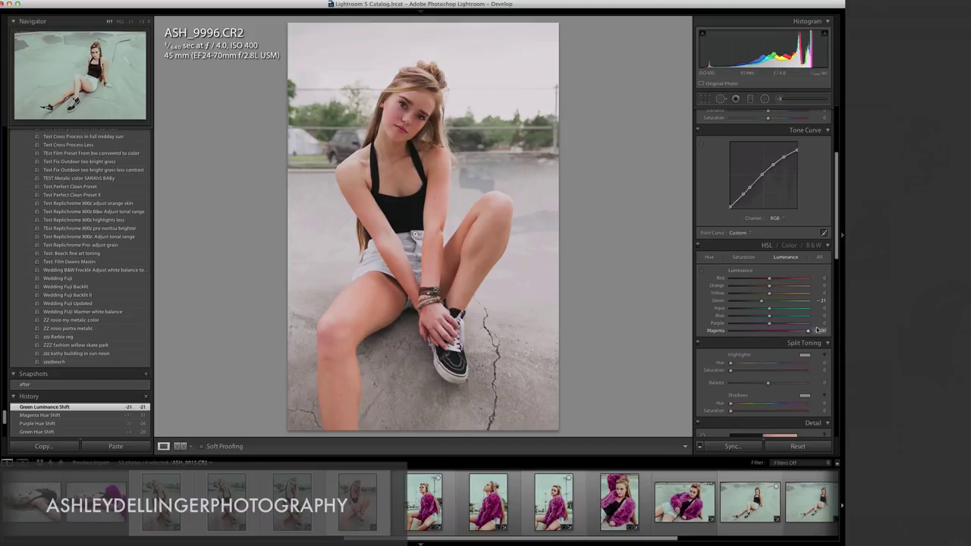
drag(816, 330, 772, 329)
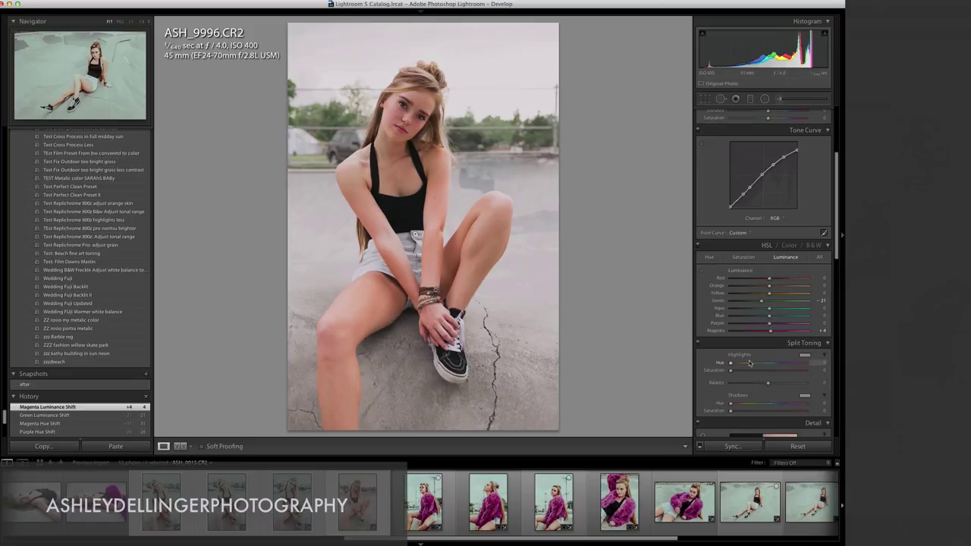
scroll(747, 360, down, 3)
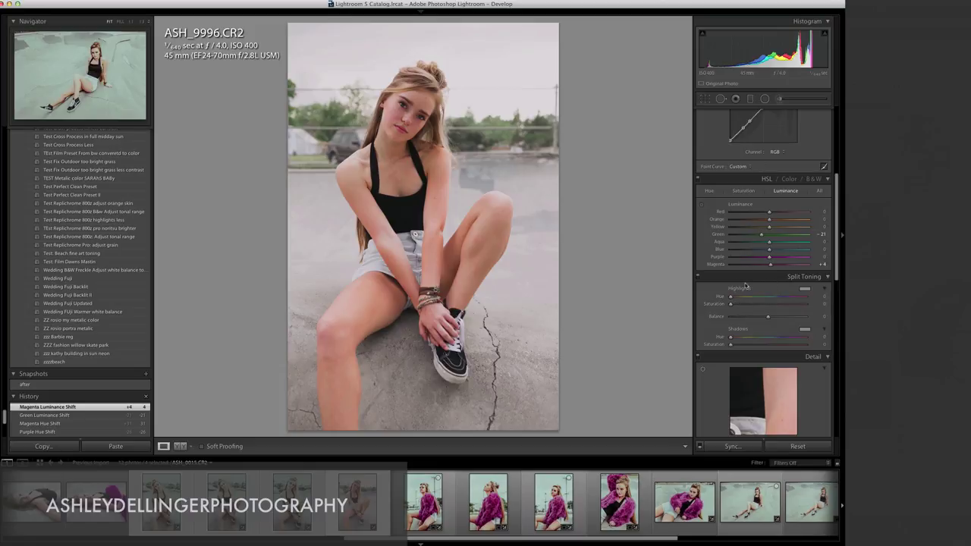
- Set split toning to highlight hue 193 and saturation 26, shadow saturation 14, and balance -11
drag(731, 302, 751, 306)
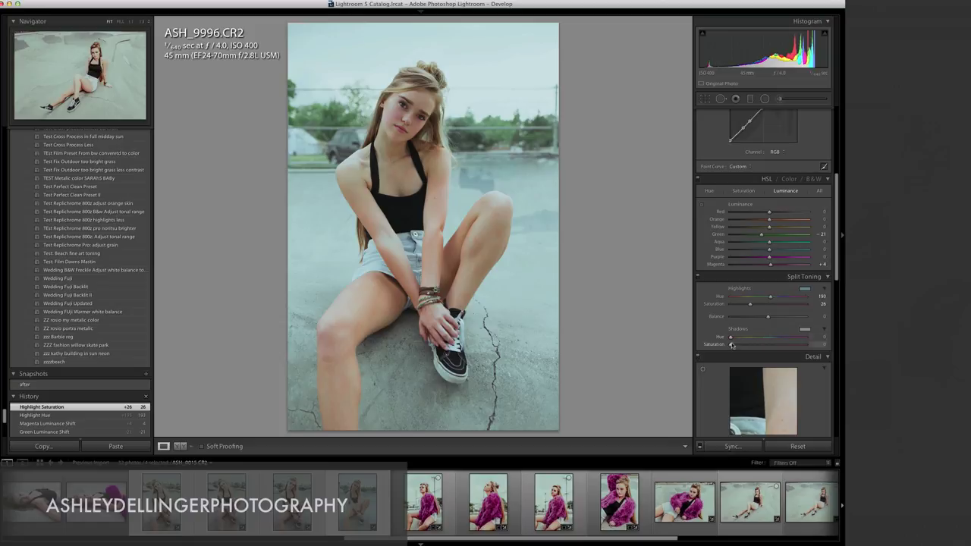
drag(731, 345, 741, 346)
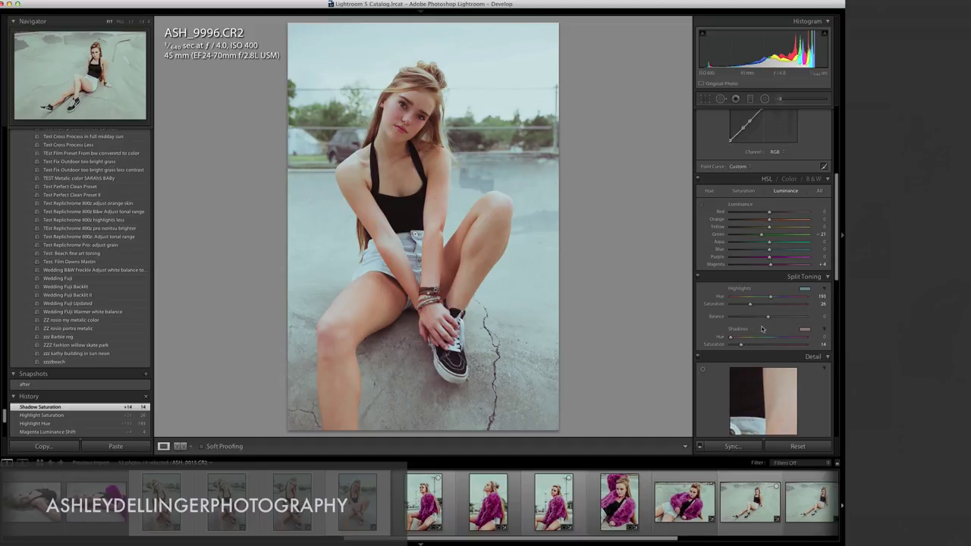
mouse_move(772, 319)
mouse_down()
mouse_move(745, 319)
mouse_move(800, 320)
mouse_move(777, 322)
mouse_up()
drag(776, 319, 767, 323)
drag(766, 323, 760, 320)
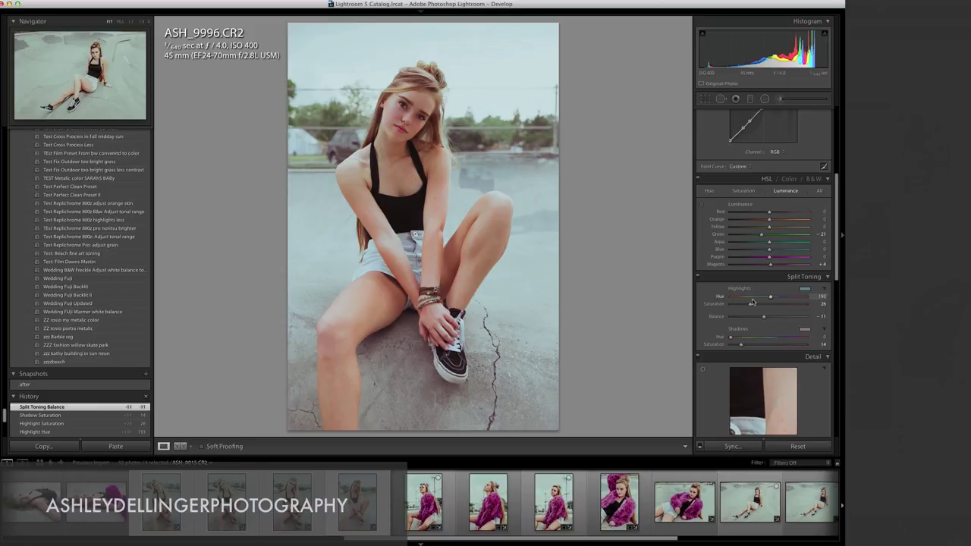
- Set the basic exposure to +0.65, contrast +51, highlights -36, shadows +10, whites -33 and blacks +2
scroll(752, 302, down, 5)
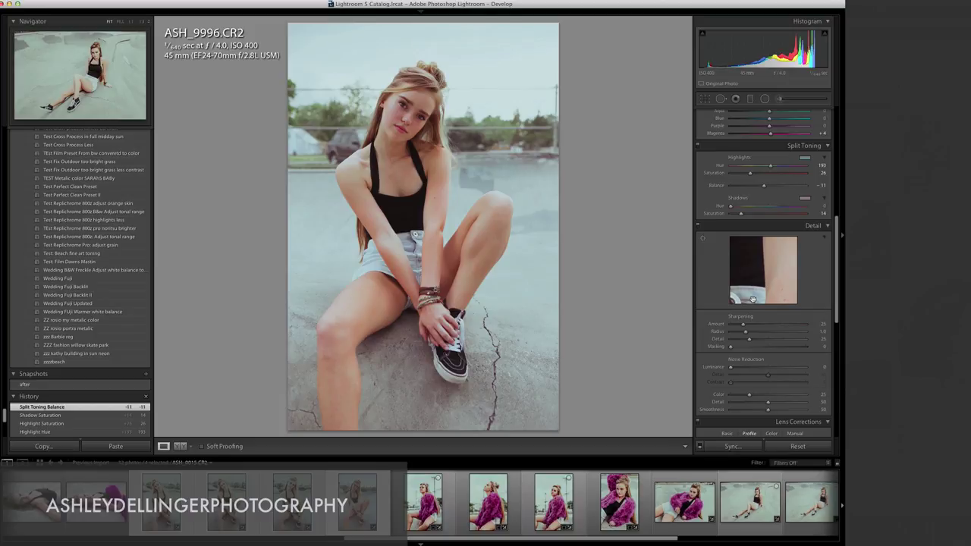
scroll(742, 180, up, 10)
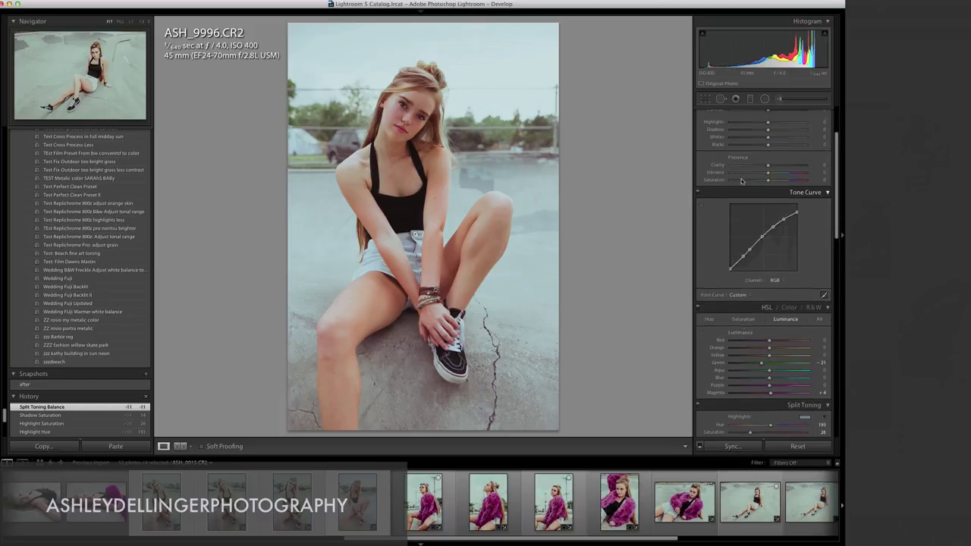
scroll(741, 180, up, 3)
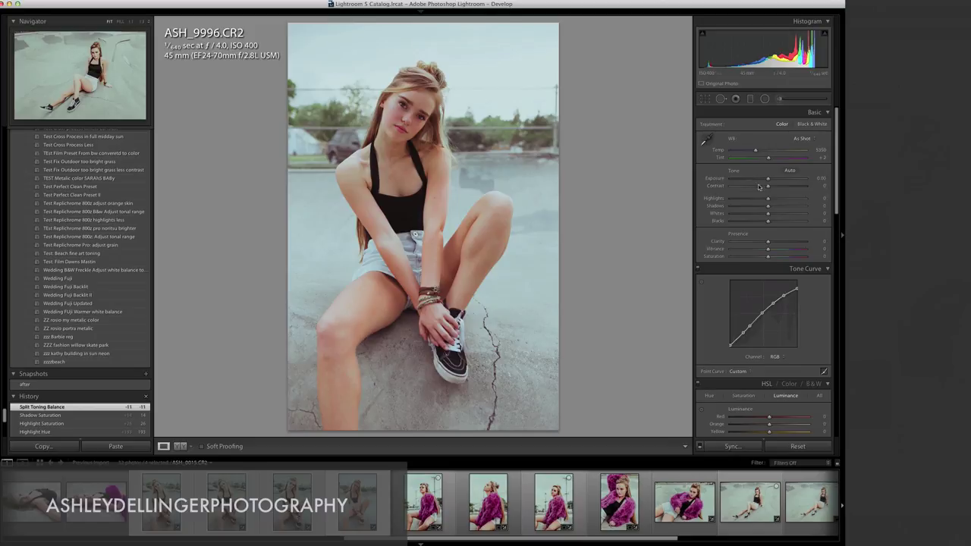
drag(768, 180, 786, 190)
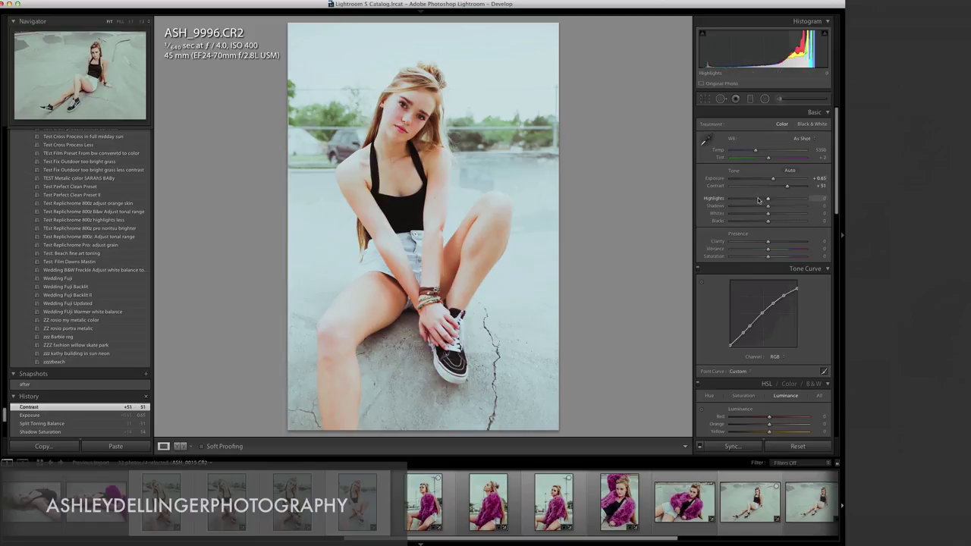
drag(757, 199, 771, 208)
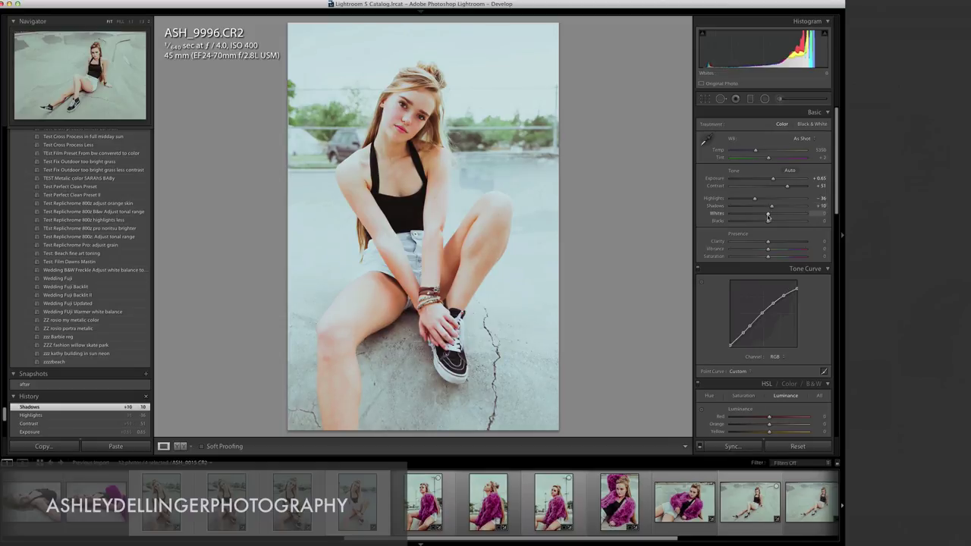
mouse_move(768, 216)
mouse_down()
mouse_move(741, 215)
mouse_move(782, 217)
mouse_move(761, 220)
mouse_up()
drag(760, 220, 768, 224)
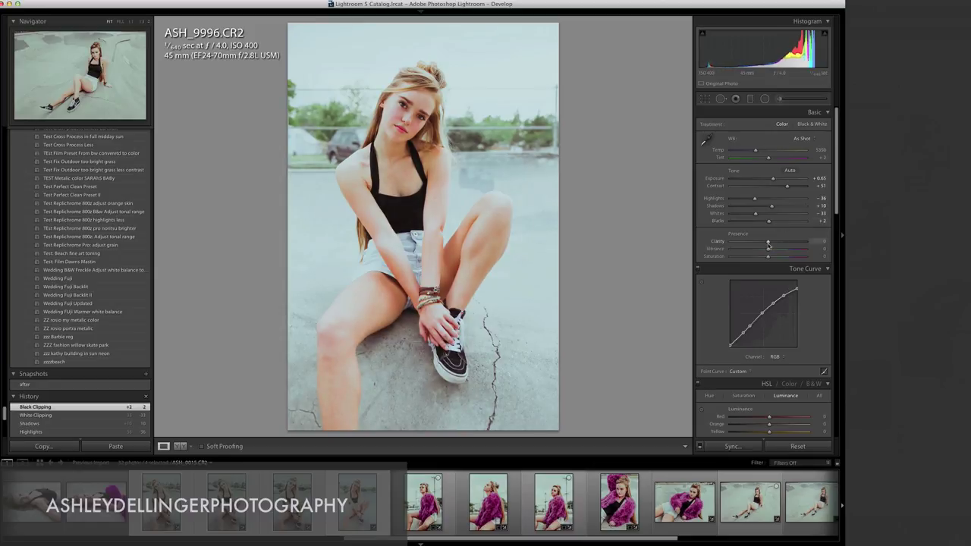
- Set the photo's clarity to +38 and vibrance to -2
drag(767, 242, 809, 248)
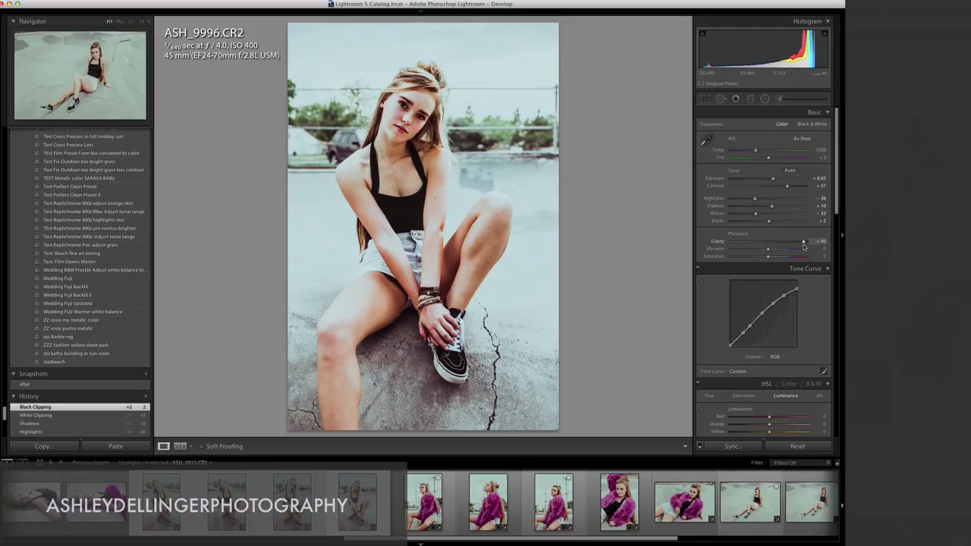
drag(805, 247, 786, 246)
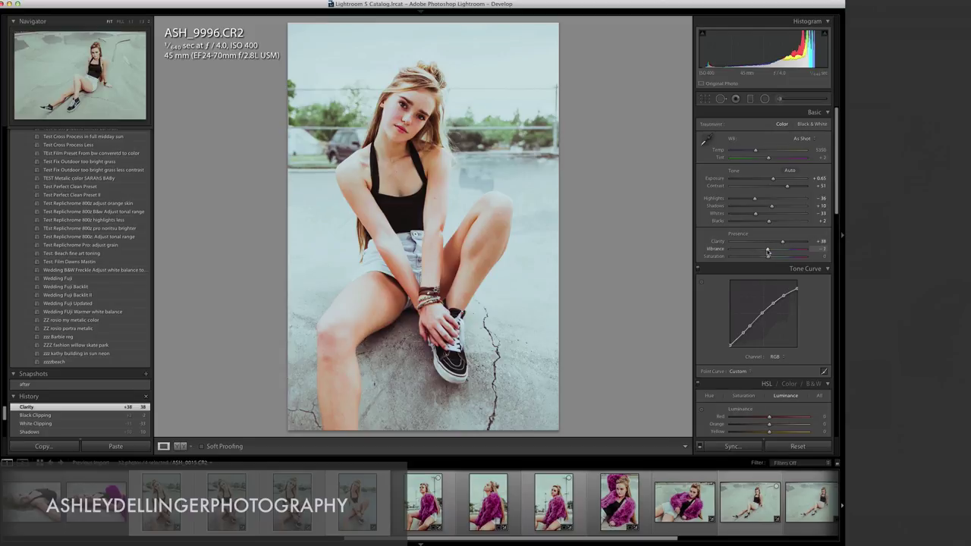
drag(767, 252, 768, 252)
- Set the tone curve regions to highlights -37, lights -25, darks -8 and shadows -48
click(824, 372)
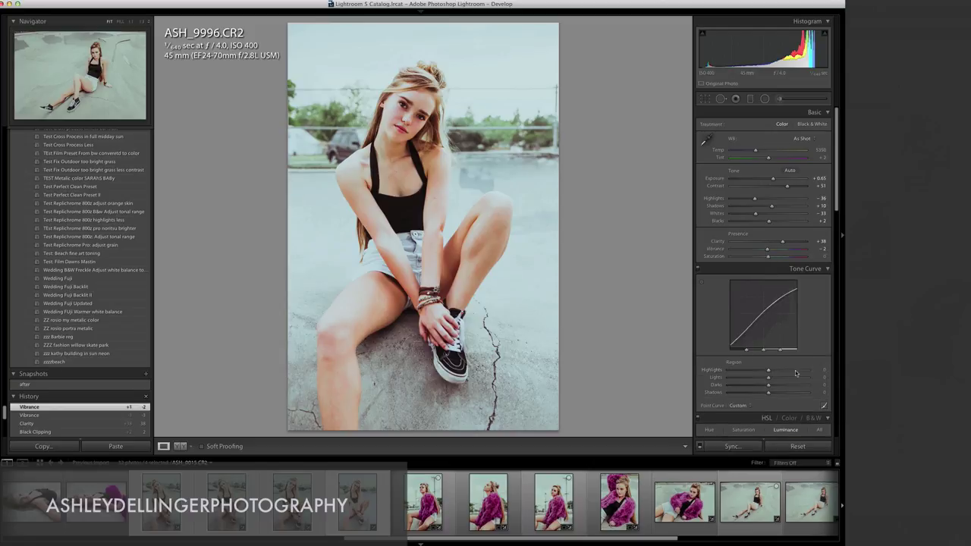
click(825, 407)
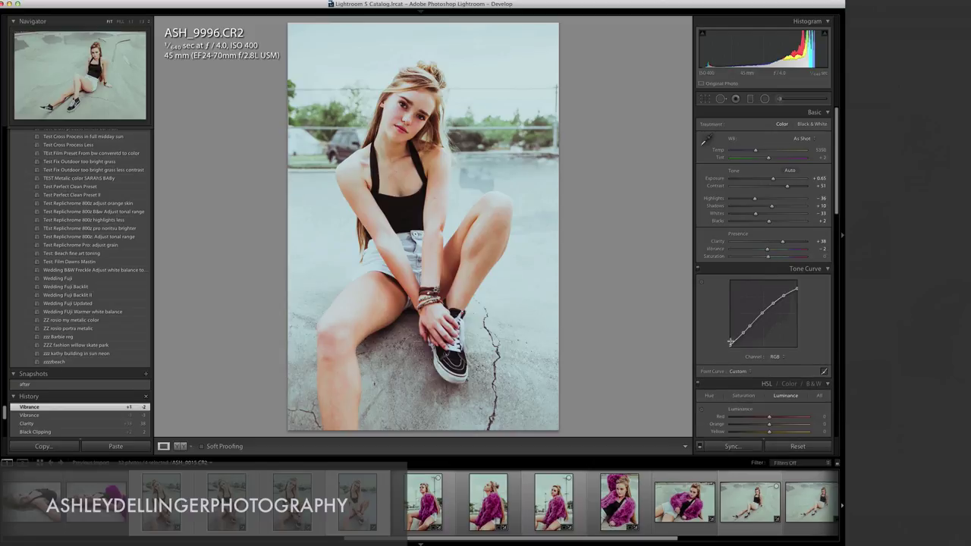
click(825, 371)
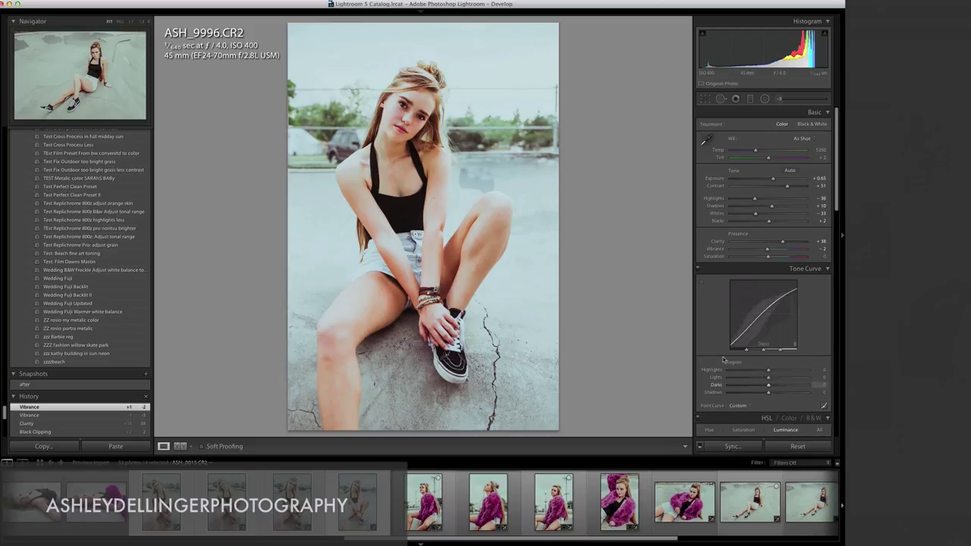
drag(768, 369, 755, 371)
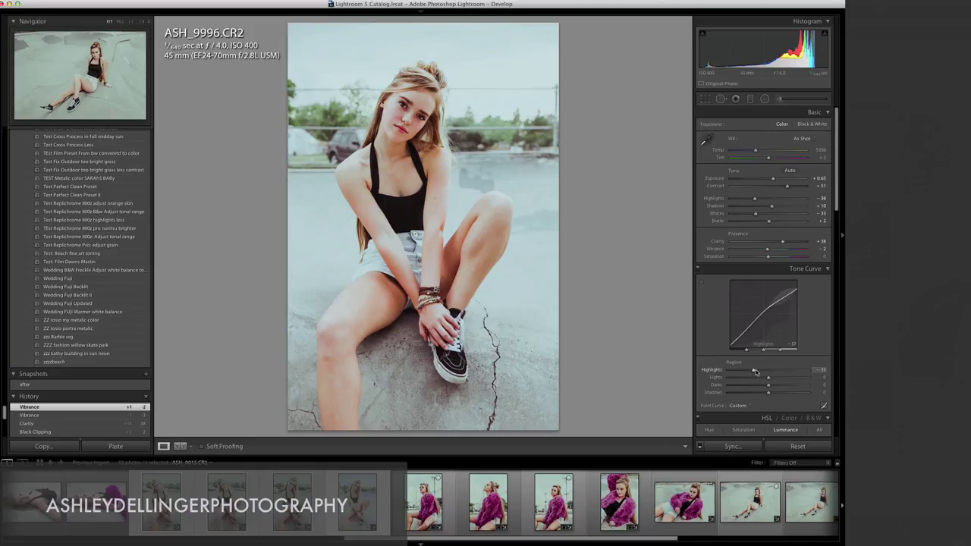
drag(753, 371, 749, 395)
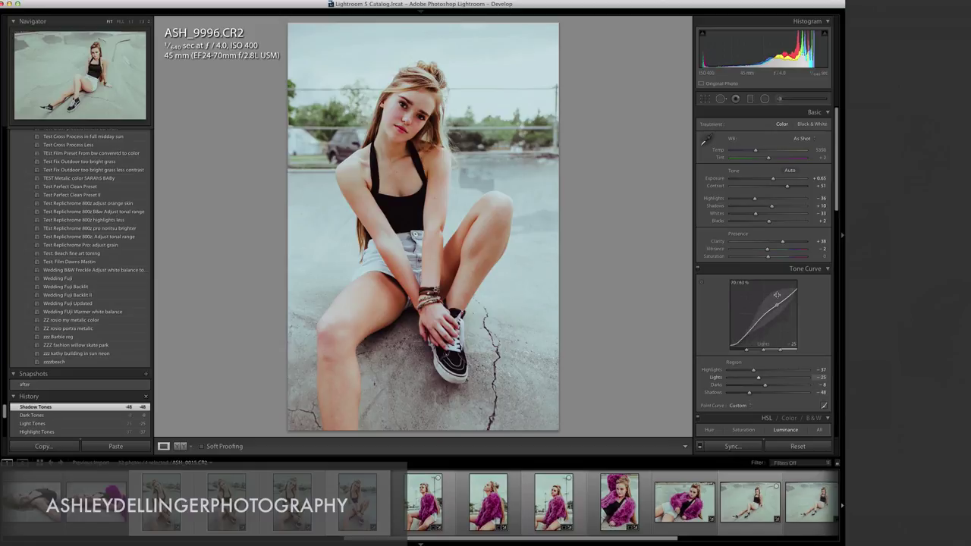
- Enable lens profile corrections with the vignetting amount at 102 and the distortion amount at 0
scroll(774, 291, down, 15)
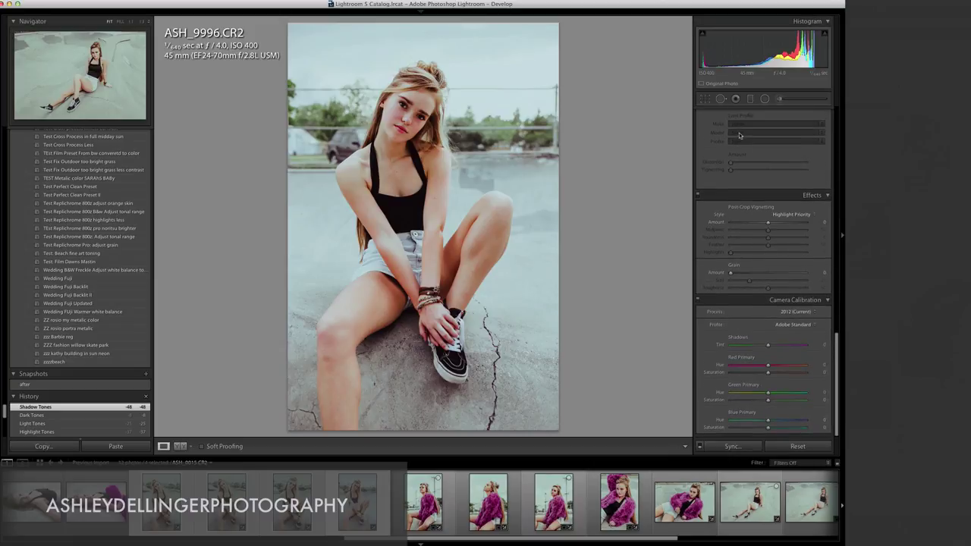
click(730, 156)
scroll(751, 189, up, 2)
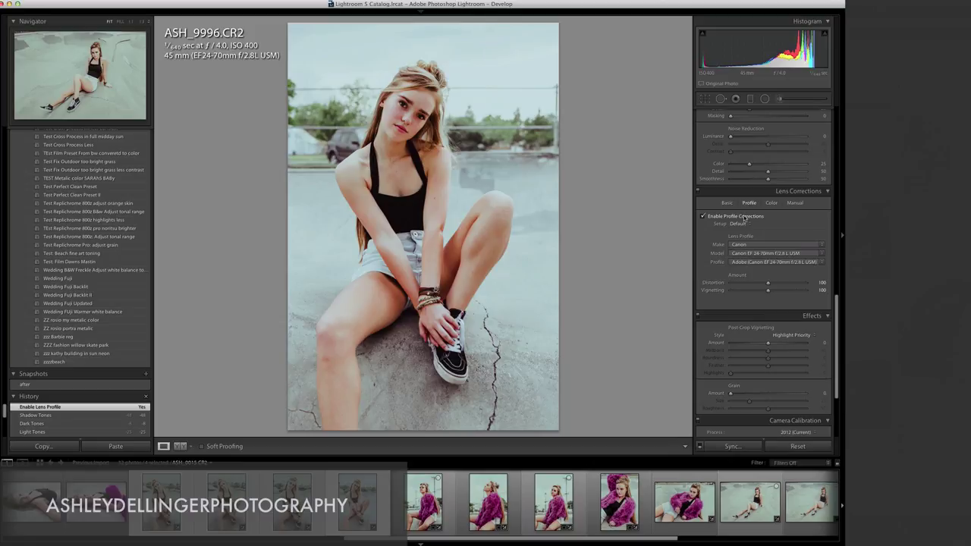
click(746, 218)
click(746, 218)
drag(768, 291, 842, 287)
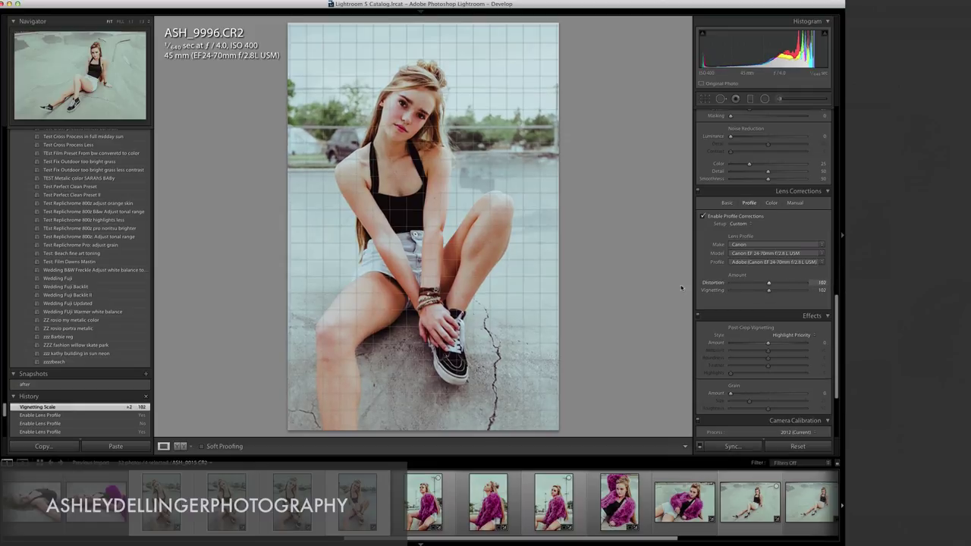
drag(681, 289, 651, 286)
drag(832, 278, 622, 275)
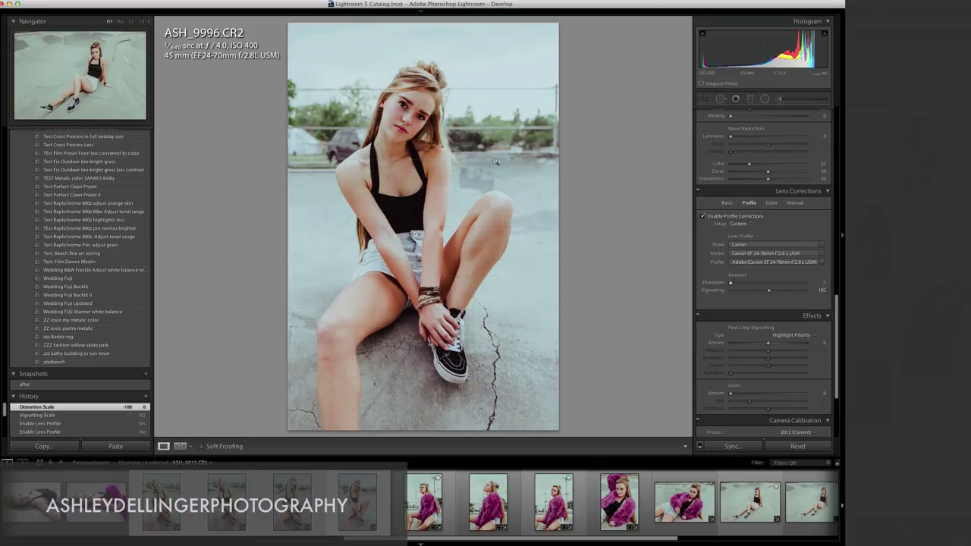
mouse_move(750, 283)
mouse_down()
mouse_move(841, 285)
mouse_move(733, 285)
mouse_up()
- Set the post-crop vignetting amount to -1 and the grain amount to 23
scroll(761, 287, down, 3)
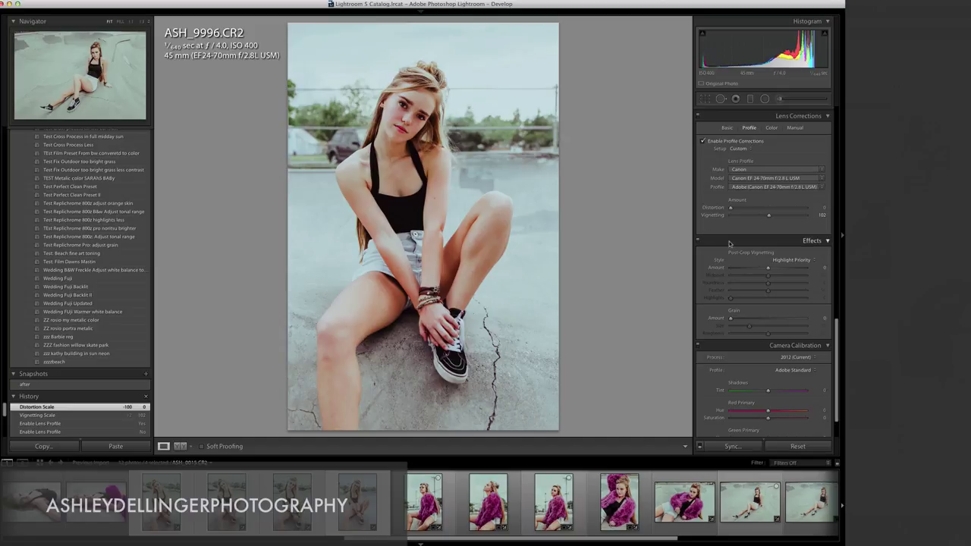
mouse_move(759, 268)
mouse_down()
mouse_move(768, 269)
mouse_move(744, 274)
mouse_up()
scroll(729, 290, down, 2)
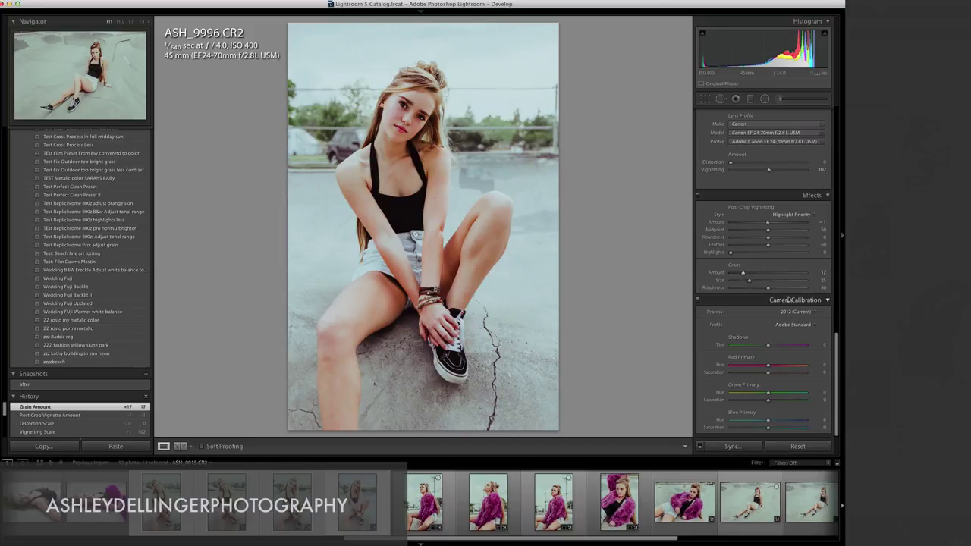
click(748, 275)
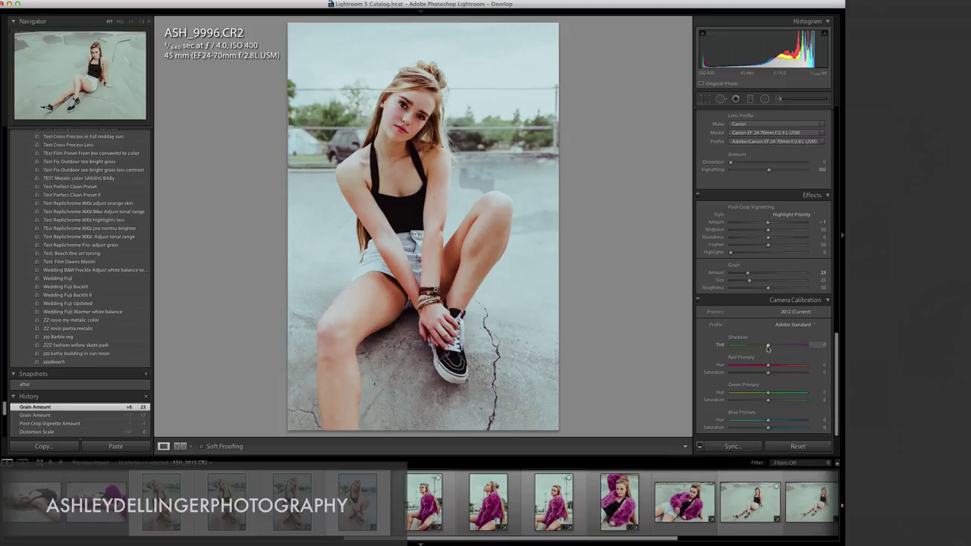
- Set the camera calibration to shadows tint -6, red primary saturation -9 and green primary hue +20
mouse_move(768, 346)
mouse_down()
mouse_move(734, 346)
mouse_move(793, 347)
mouse_move(768, 351)
mouse_up()
drag(764, 347, 763, 361)
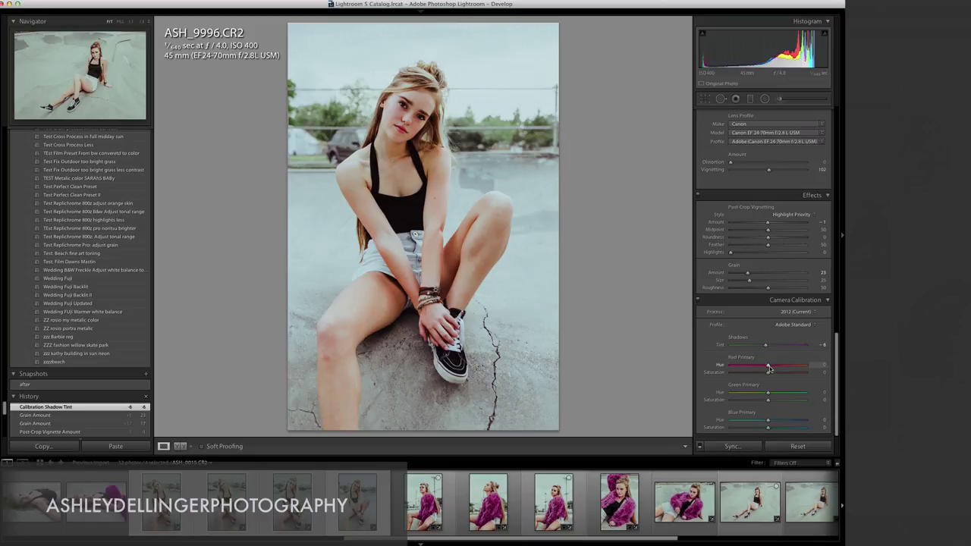
drag(768, 374, 776, 396)
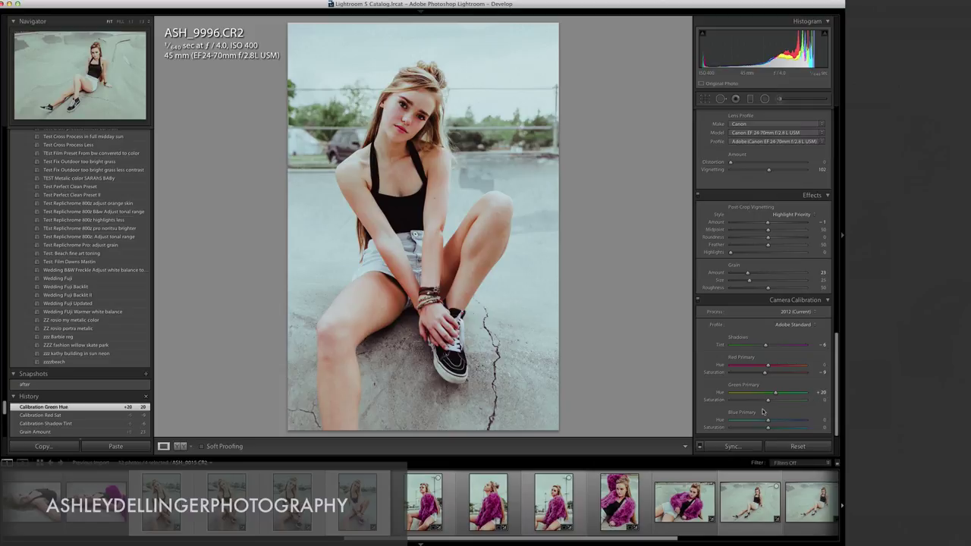
mouse_move(768, 421)
mouse_down()
mouse_move(786, 422)
mouse_move(760, 423)
mouse_move(778, 423)
mouse_move(770, 425)
mouse_up()
- Add an inverted radial filter around the subject's upper body, reset its effect settings and center it on her face
click(765, 99)
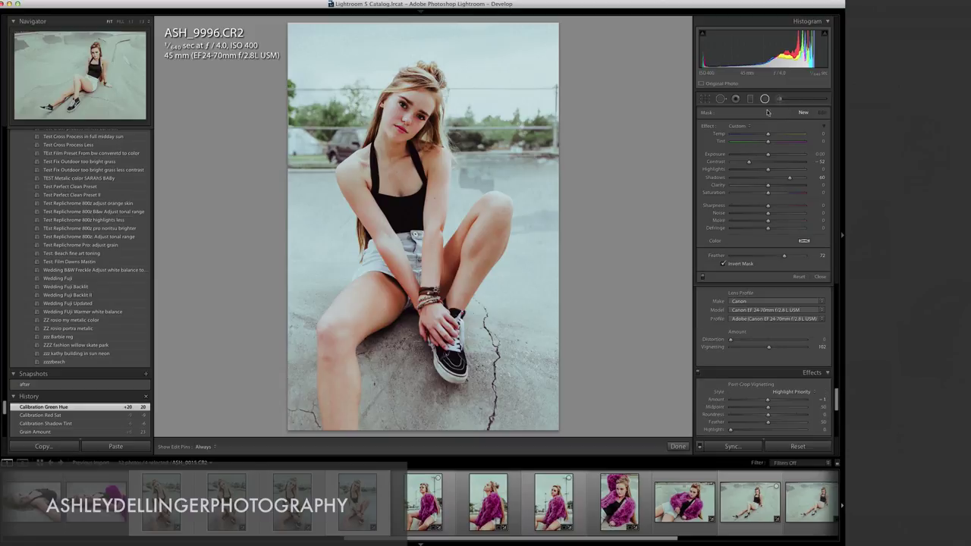
drag(407, 114, 418, 168)
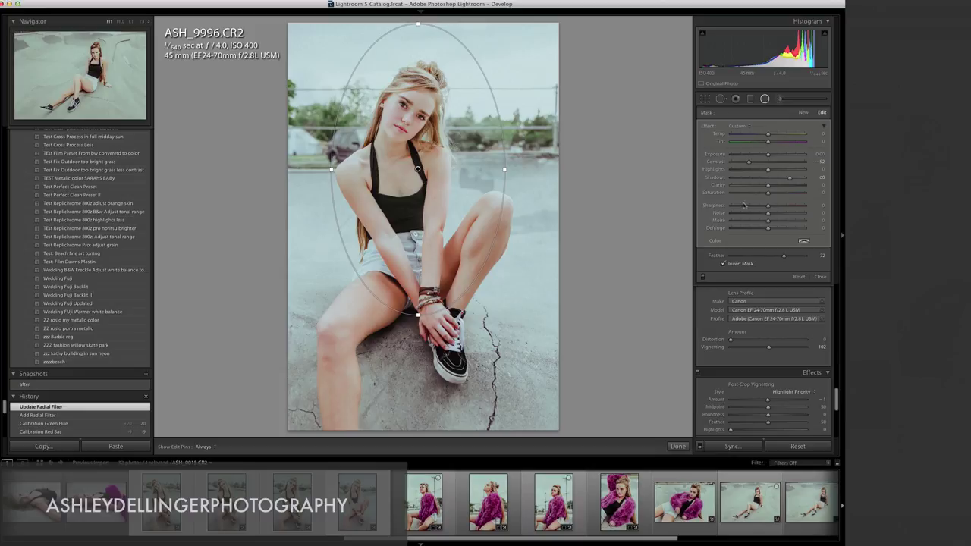
double_click(707, 126)
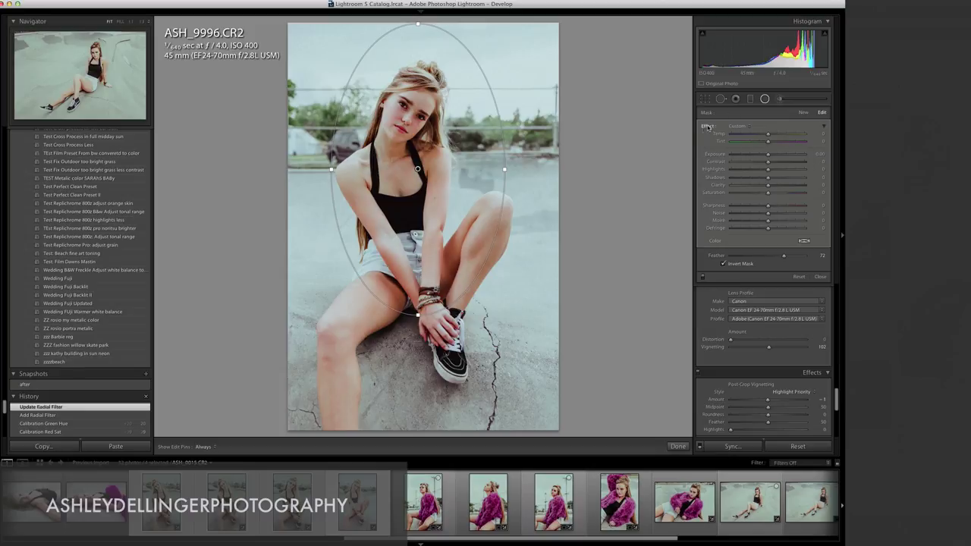
drag(439, 158, 429, 119)
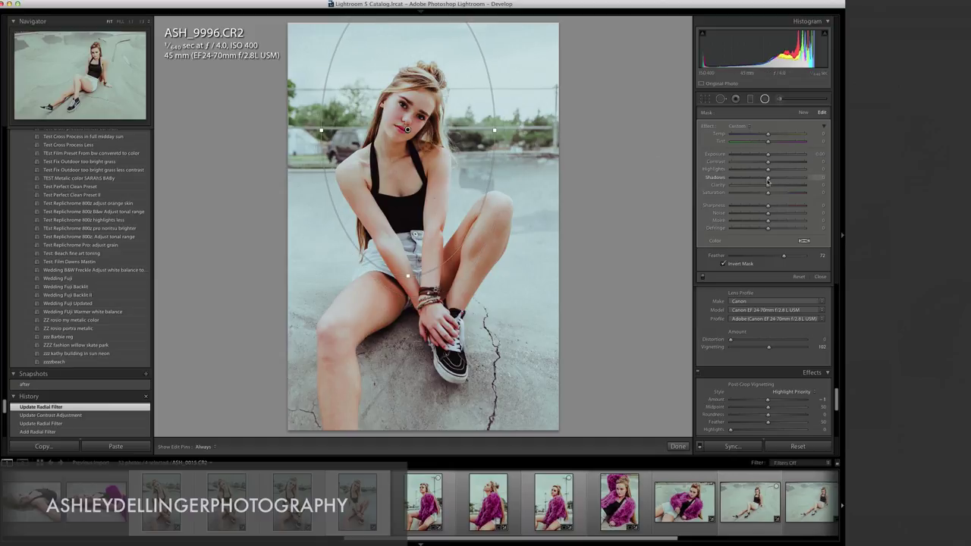
- Set the radial filter's contrast to -9, shadows to 13 and clarity to 14, and shorten the ellipse to end at her waist
drag(775, 179, 774, 179)
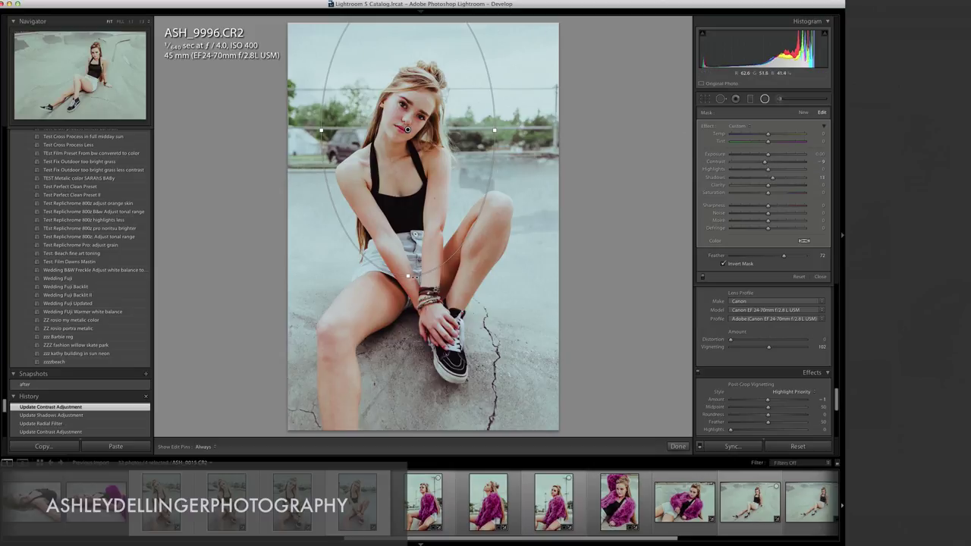
drag(407, 274, 408, 249)
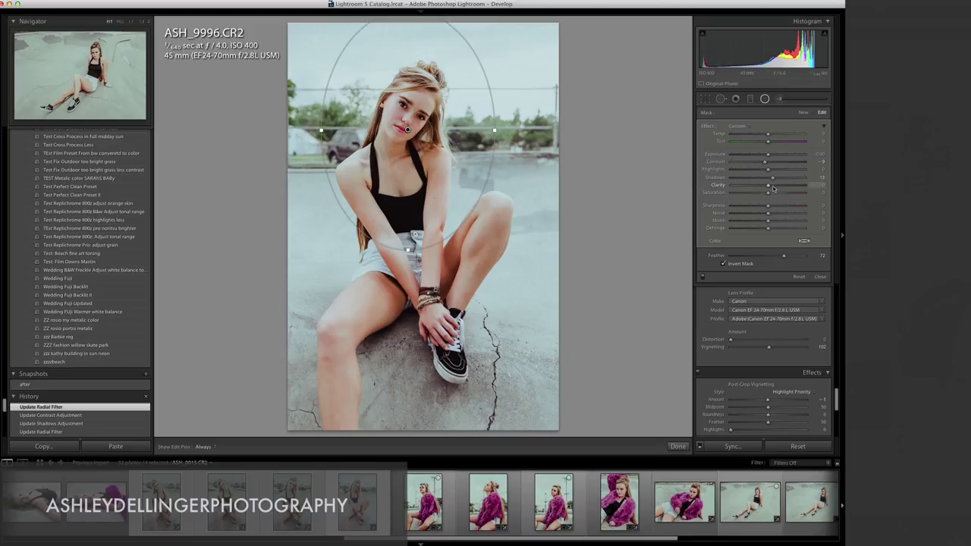
drag(767, 186, 770, 186)
drag(765, 190, 766, 191)
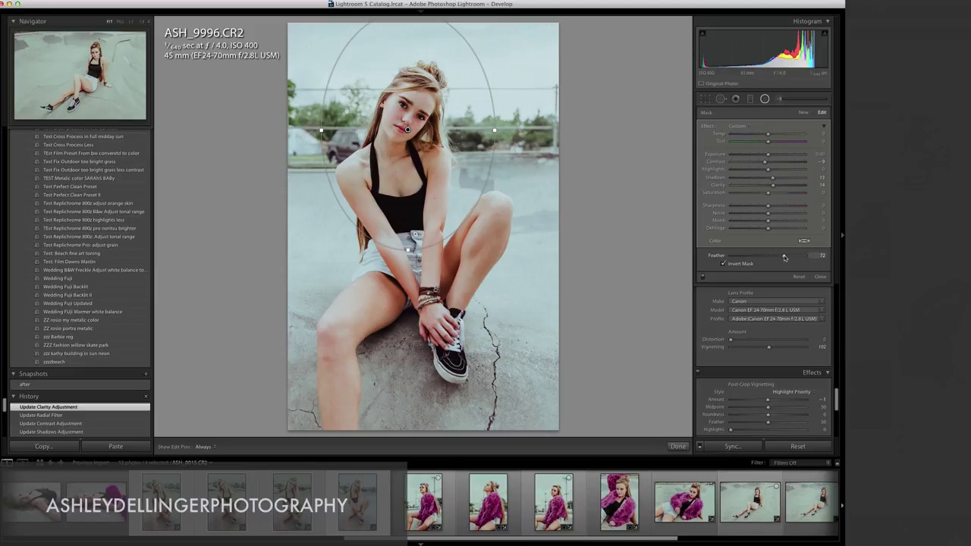
- Set the radial filter's exposure to -4.00 and its feather to 85
drag(783, 258, 837, 260)
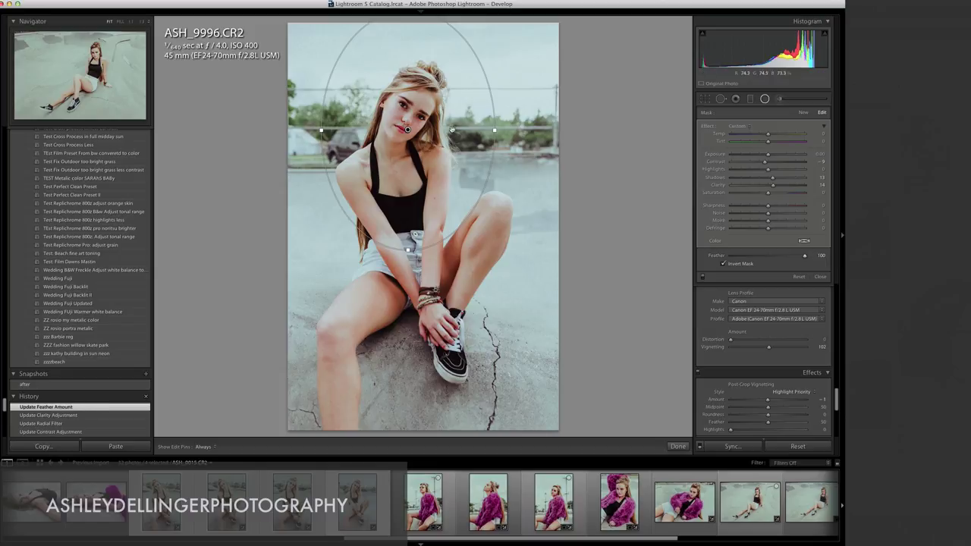
drag(722, 154, 709, 154)
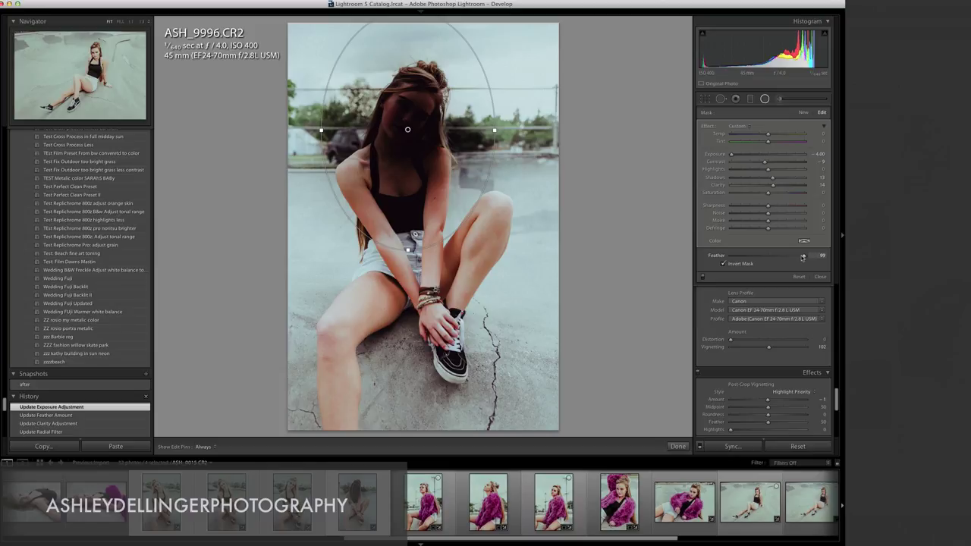
mouse_move(802, 257)
mouse_down()
mouse_move(747, 261)
mouse_move(793, 264)
mouse_up()
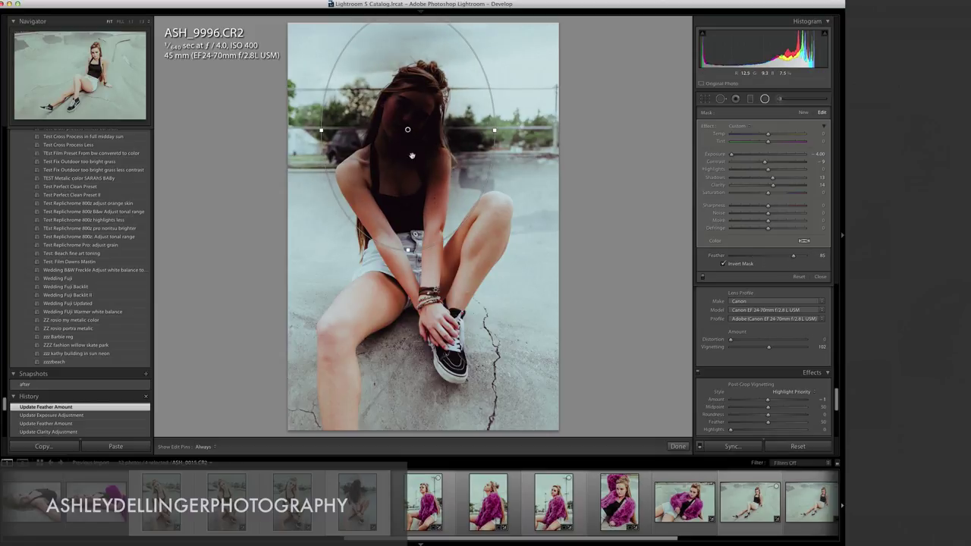
- Set the radial filter's exposure to 0.09 and finish editing the filter
click(763, 156)
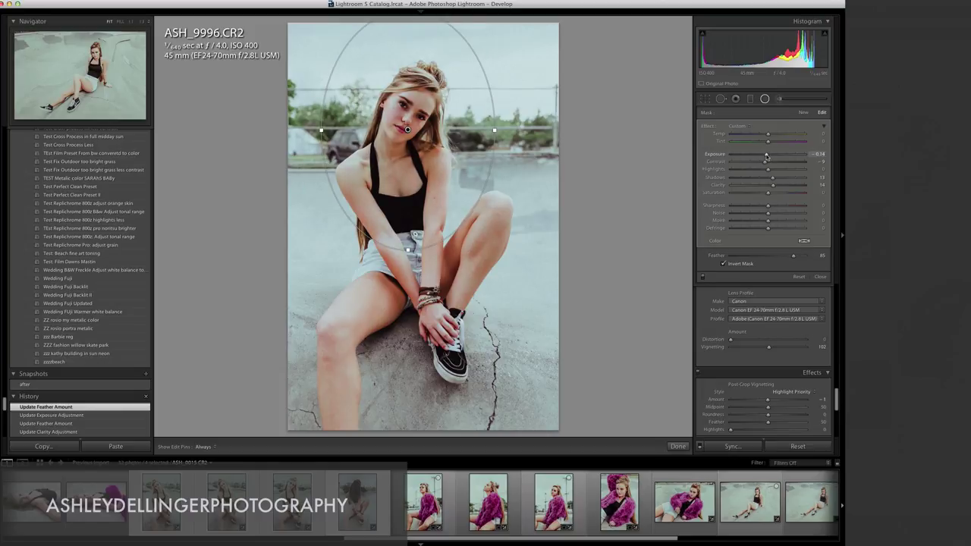
drag(766, 156, 767, 156)
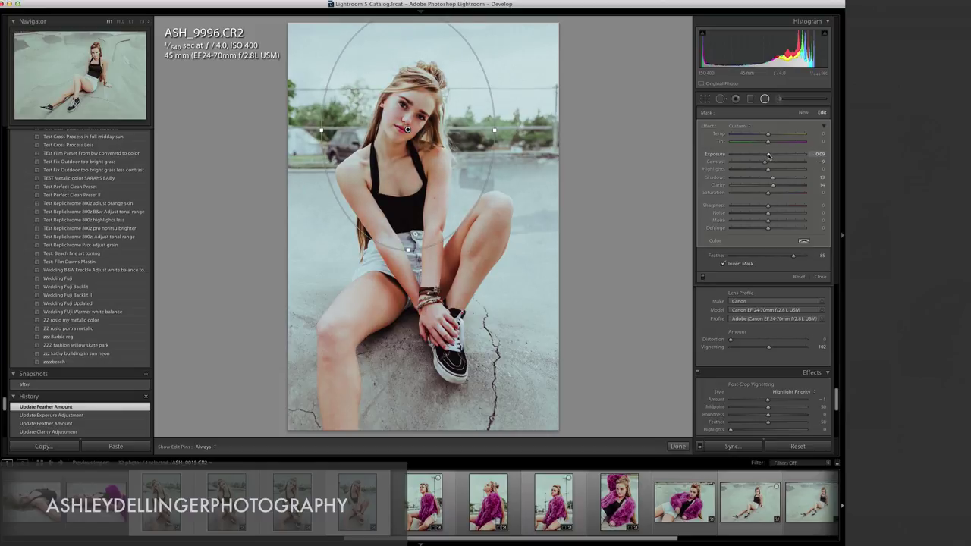
click(678, 446)
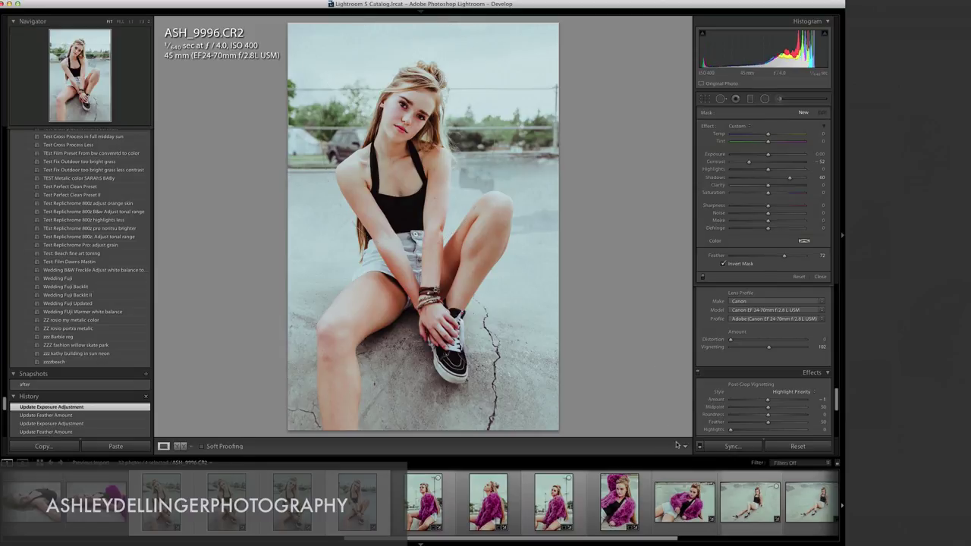
- Save the current settings as a new snapshot named edit
click(146, 374)
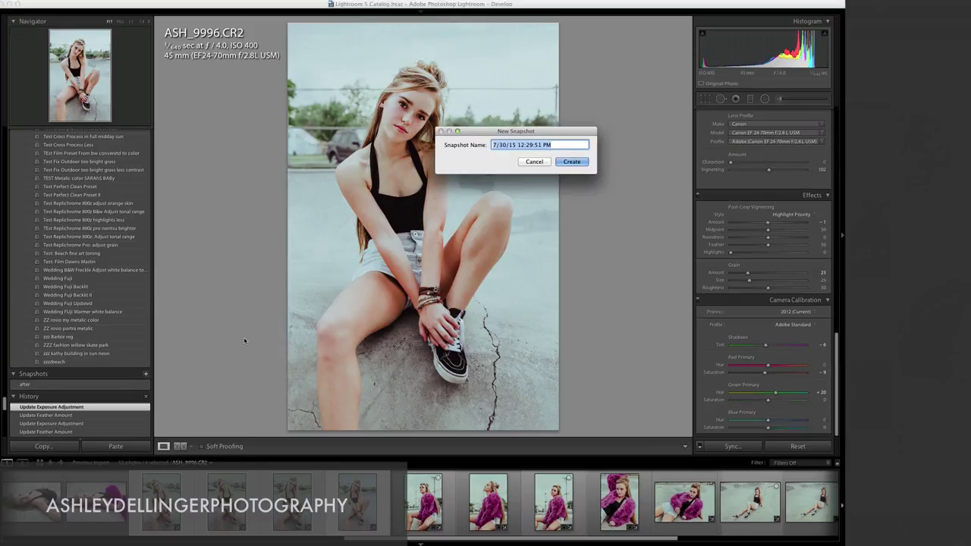
text(edit)
key(Return)
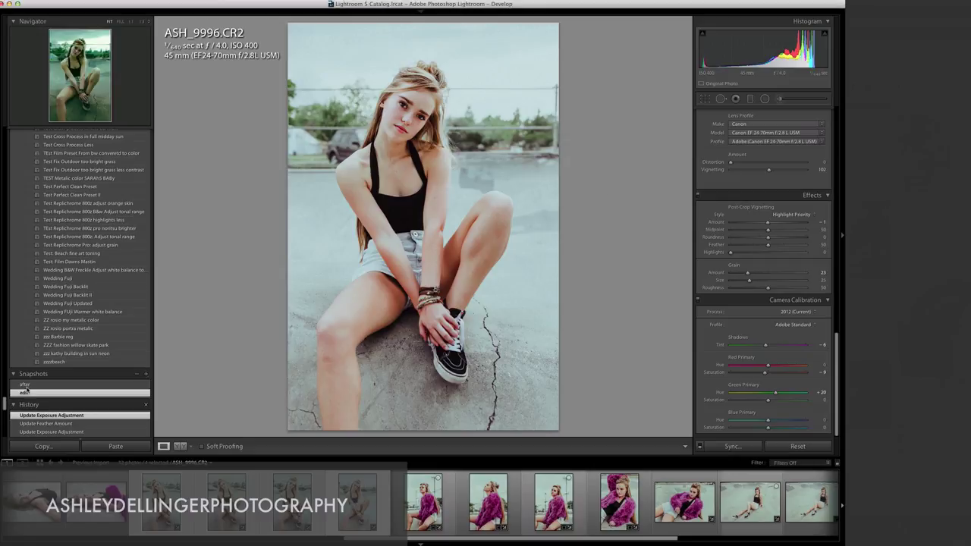
- Compare the after and edit snapshots, return to edit and raise its clarity to +75
click(30, 385)
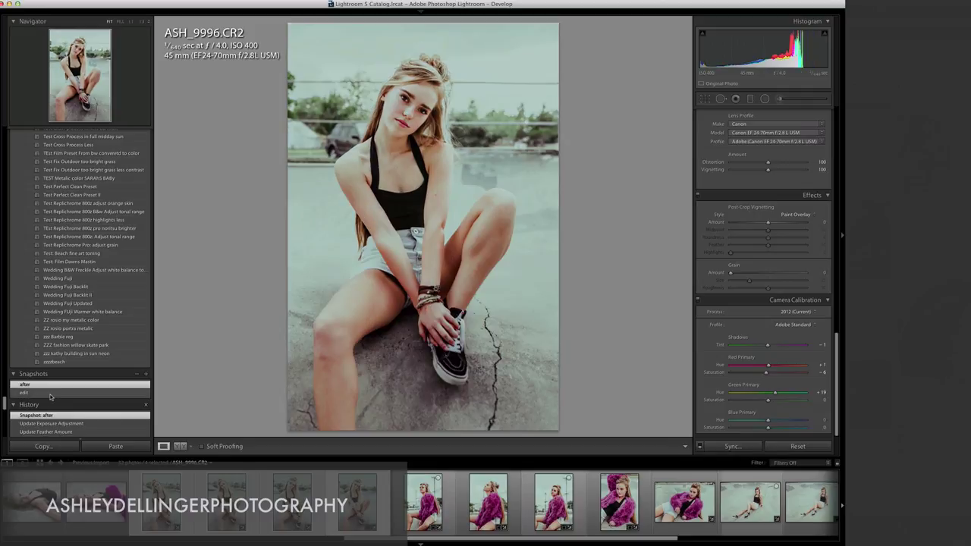
click(54, 393)
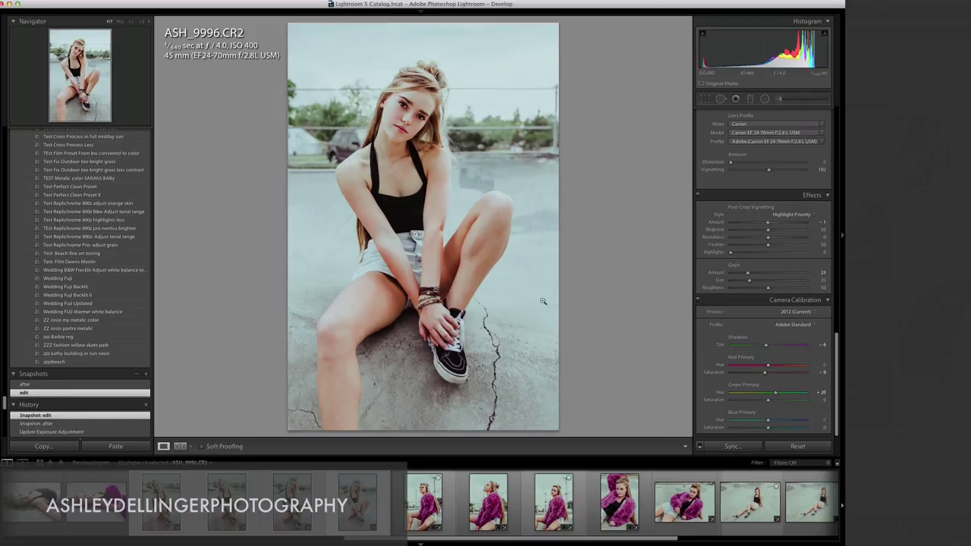
scroll(741, 225, up, 10)
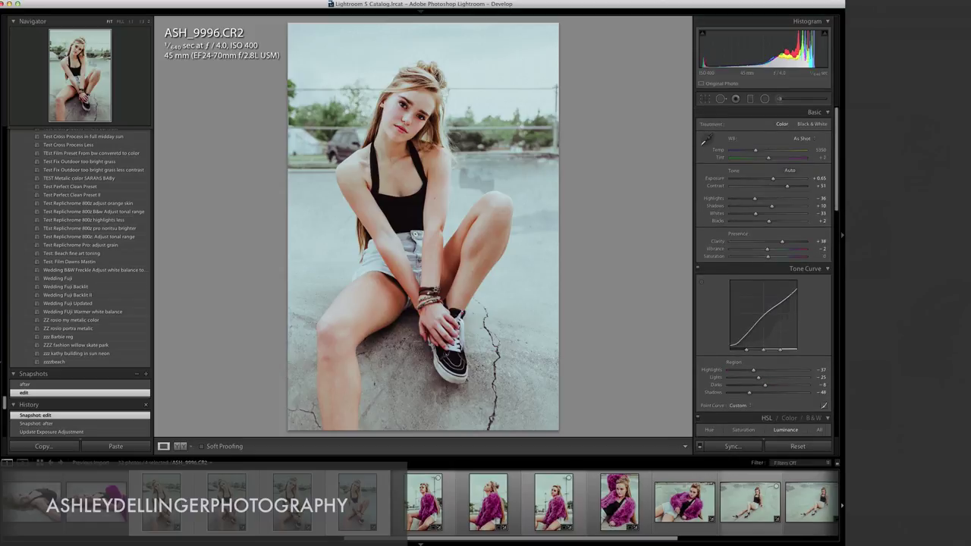
click(28, 385)
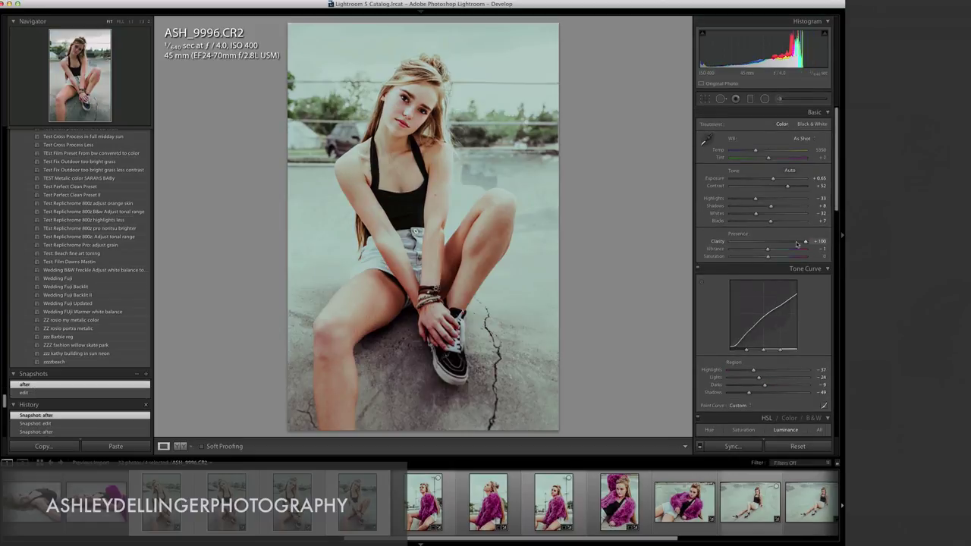
click(53, 392)
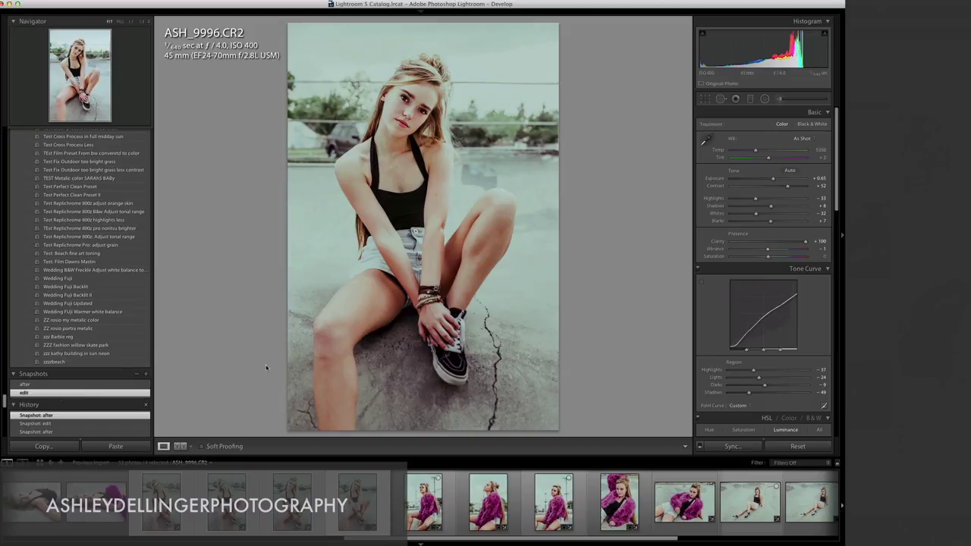
drag(782, 241, 796, 242)
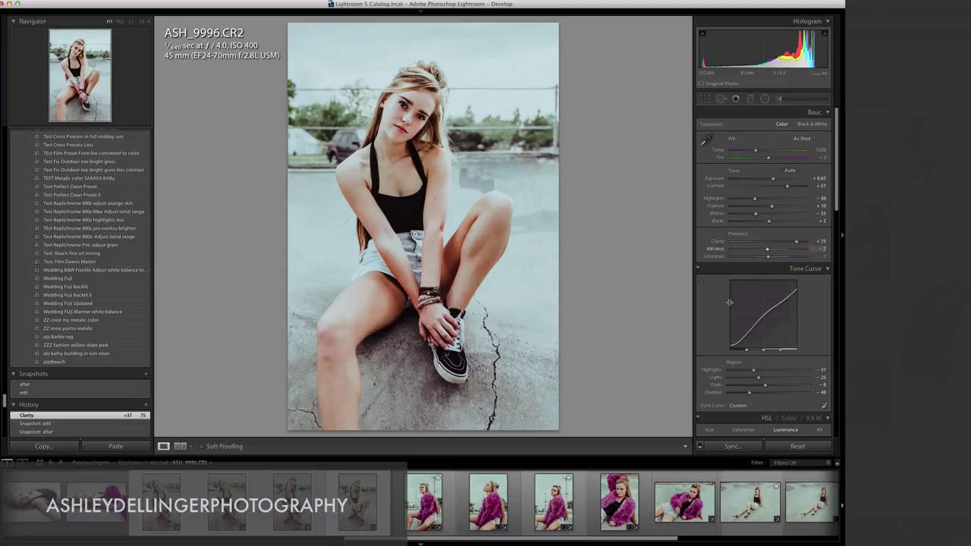
- Fine-tune the midtone and highlight points on the blue channel's point curve
scroll(765, 333, down, 3)
click(824, 304)
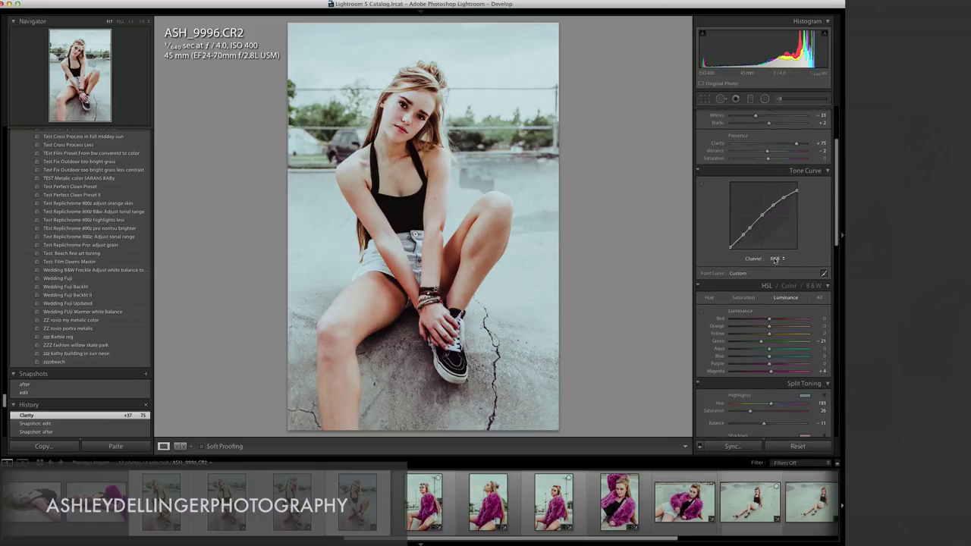
click(774, 258)
click(778, 278)
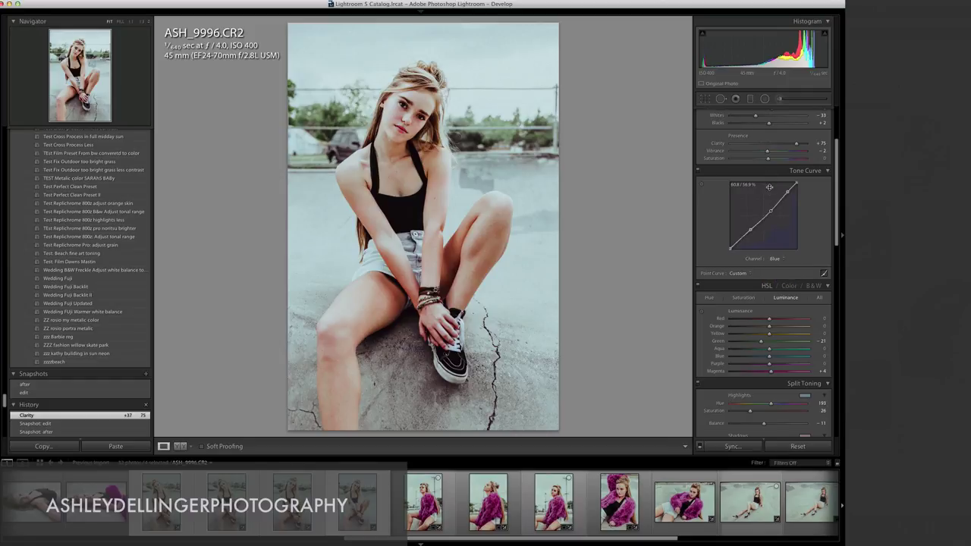
click(771, 211)
drag(787, 190, 789, 191)
- Adjust the midtone point on the green channel's point curve slightly and load the edit snapshot
click(775, 258)
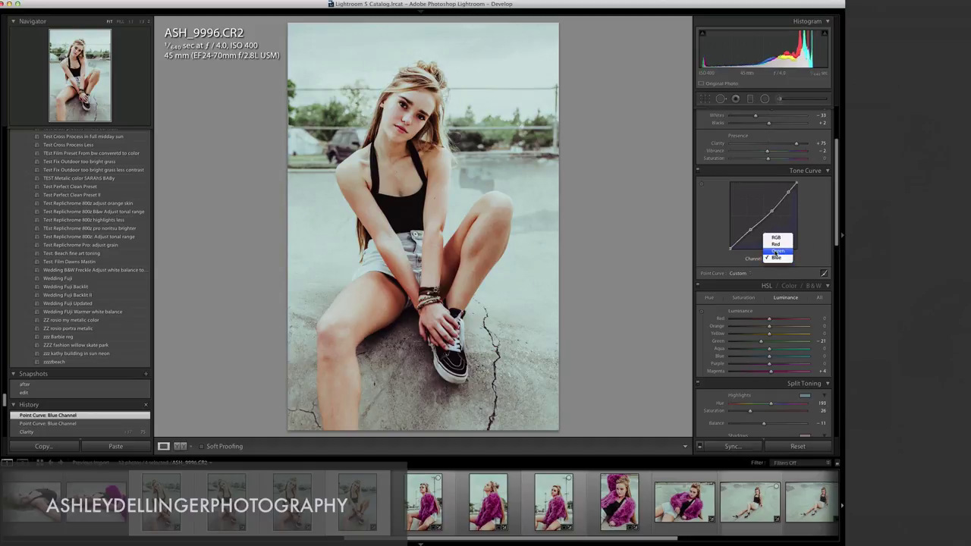
click(774, 251)
drag(772, 210, 772, 208)
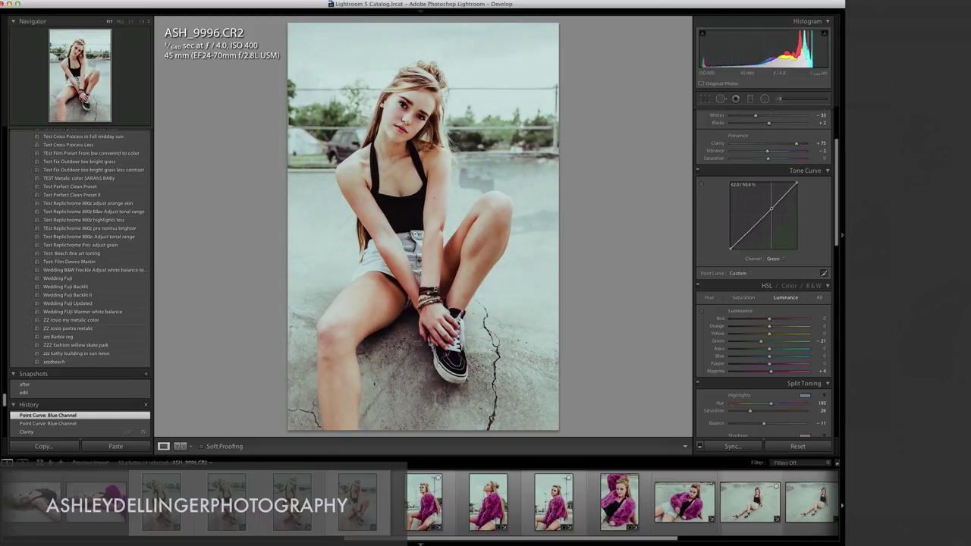
click(24, 392)
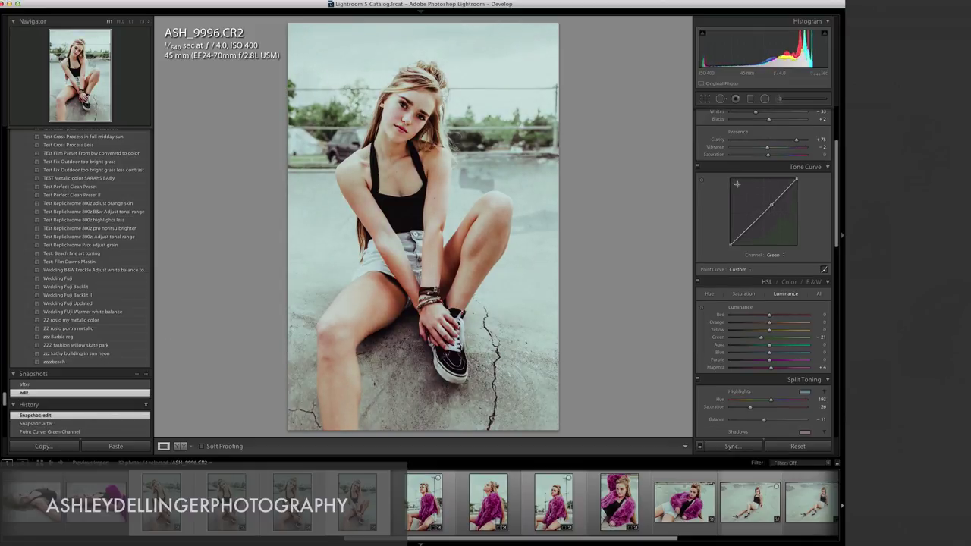
- Remove the uppermost highlight point from the RGB point curve, lower its white endpoint and update the edit snapshot with the current settings
scroll(756, 198, up, 3)
click(824, 371)
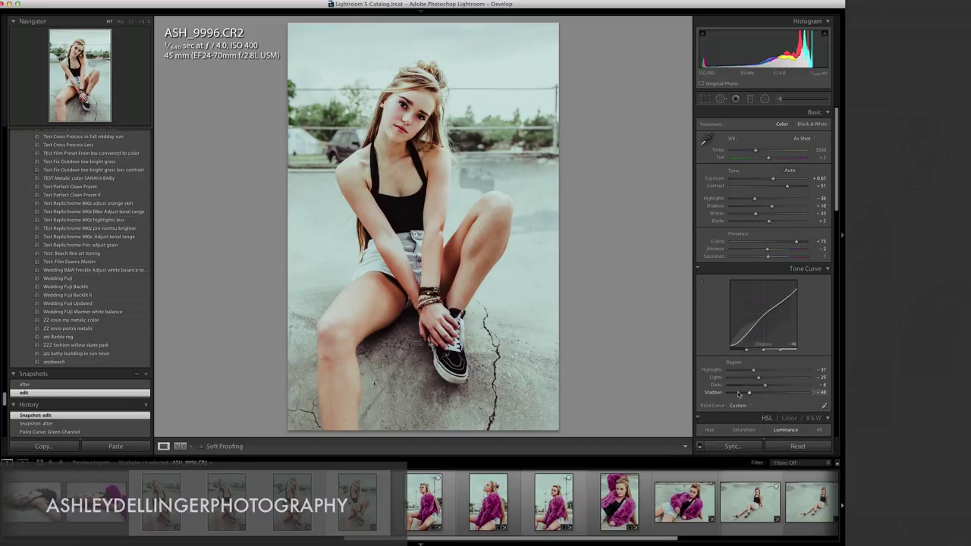
click(824, 406)
click(770, 358)
click(772, 341)
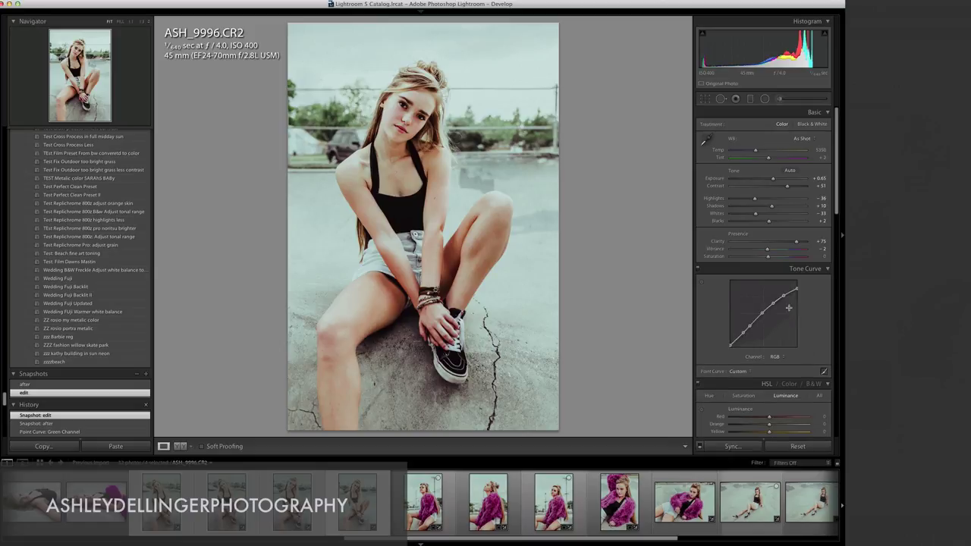
drag(783, 296, 795, 290)
right_click(46, 393)
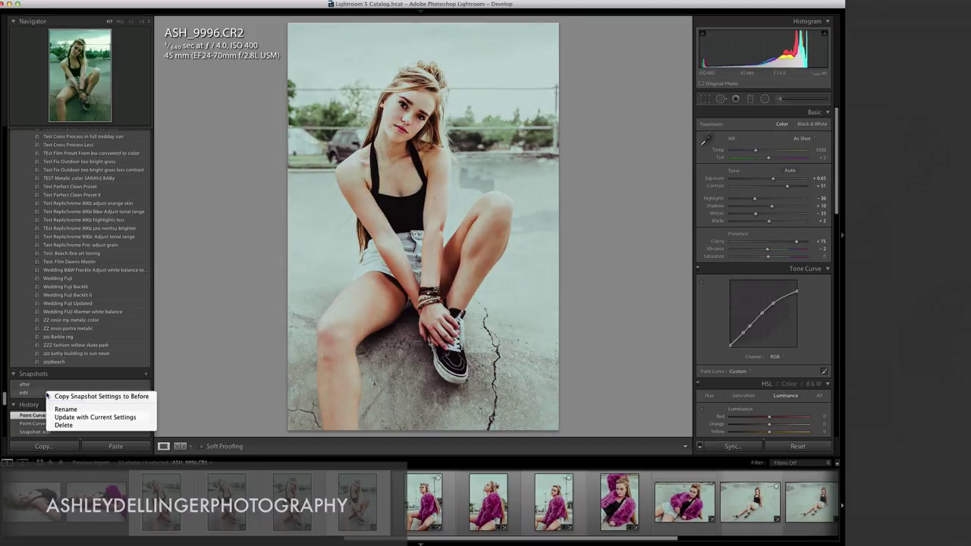
click(84, 417)
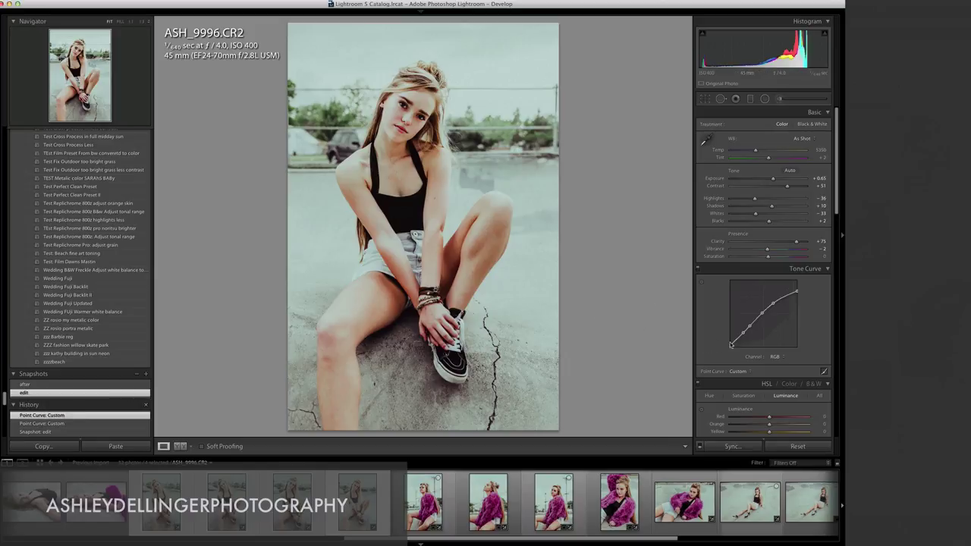
- Raise the RGB curve's black endpoint, smooth the shadow and midtone points and update the edit snapshot
drag(731, 345, 731, 342)
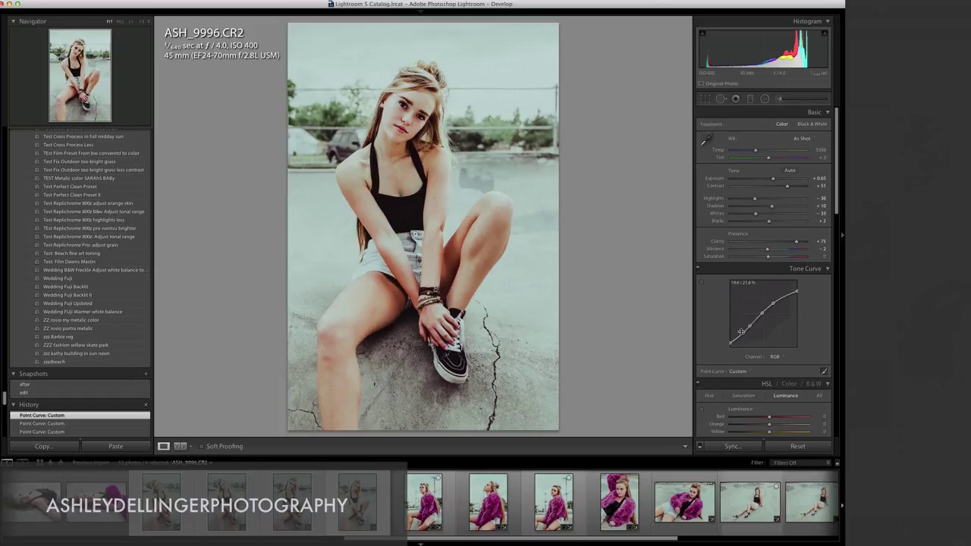
click(743, 332)
drag(748, 326, 773, 301)
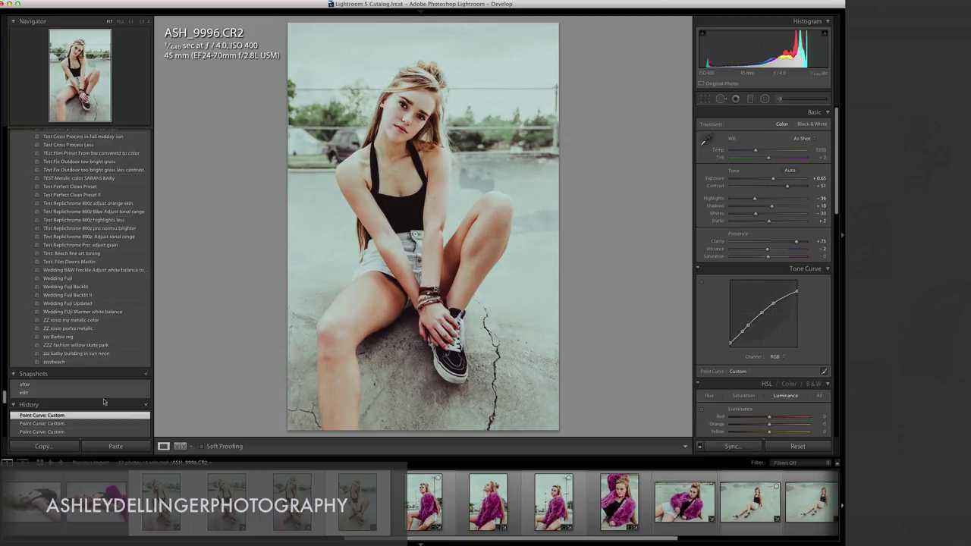
right_click(32, 396)
click(46, 400)
- Compare the after snapshot with edit, and lower the edit's RGB white endpoint to 79.6%
click(46, 385)
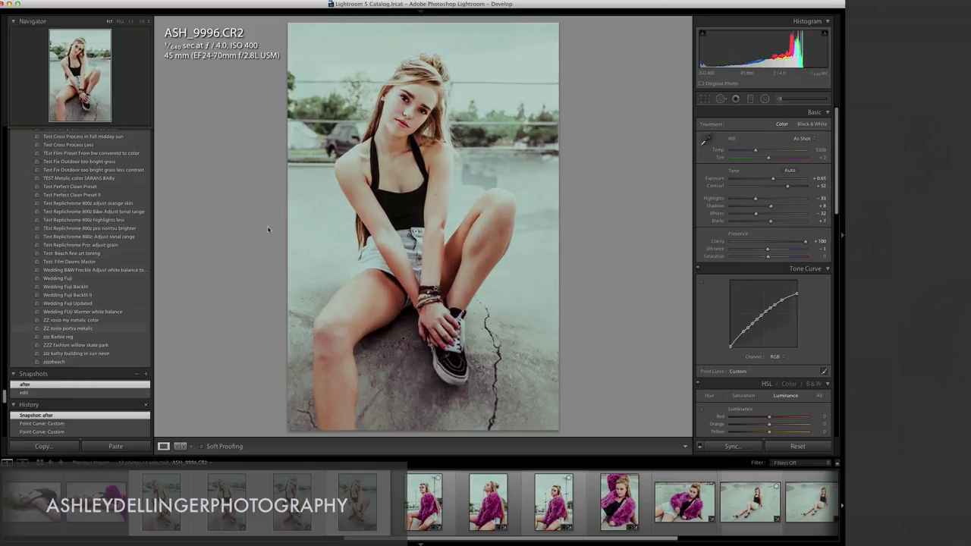
click(67, 393)
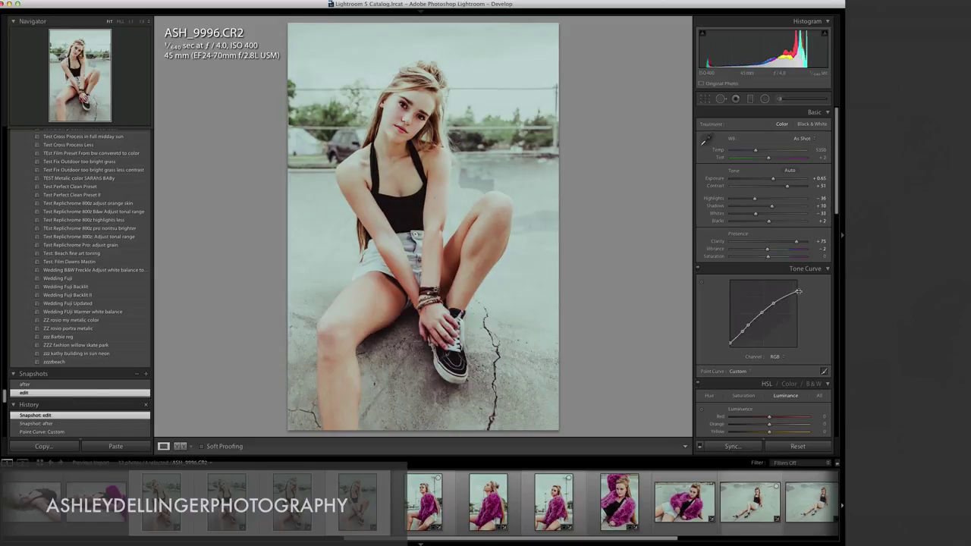
drag(798, 291, 796, 294)
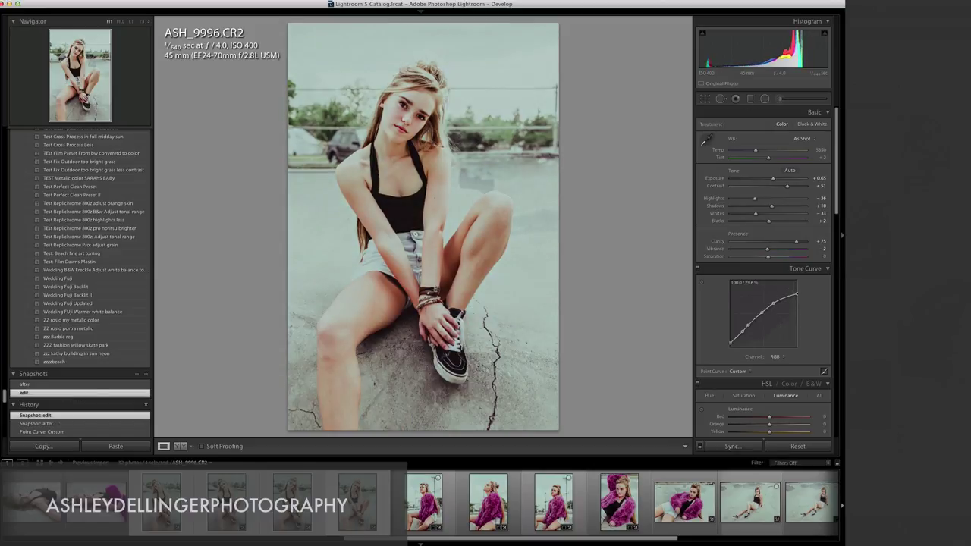
- Add a graduated filter across the concrete foreground with exposure -0.23, highlights -66, clarity -19 and sharpness -65
click(750, 99)
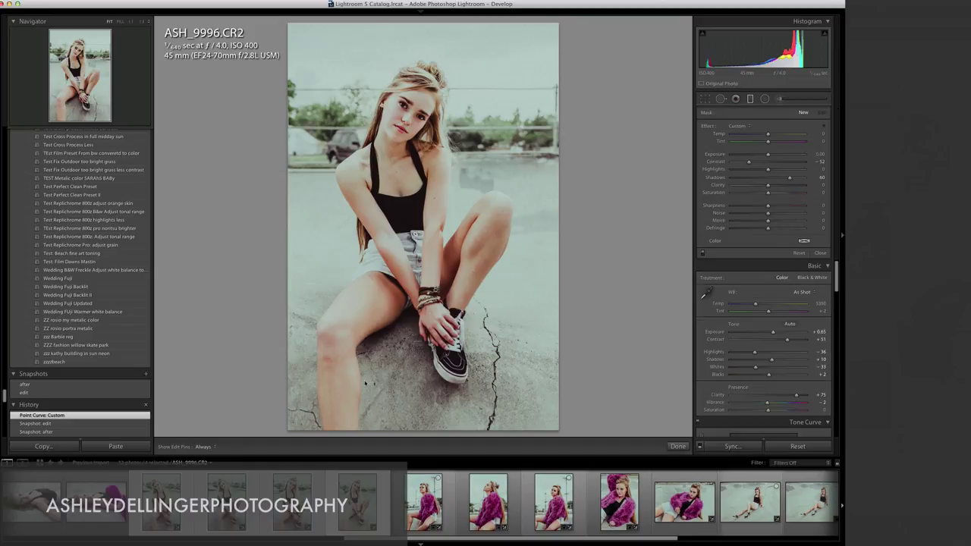
double_click(709, 125)
drag(477, 267, 483, 433)
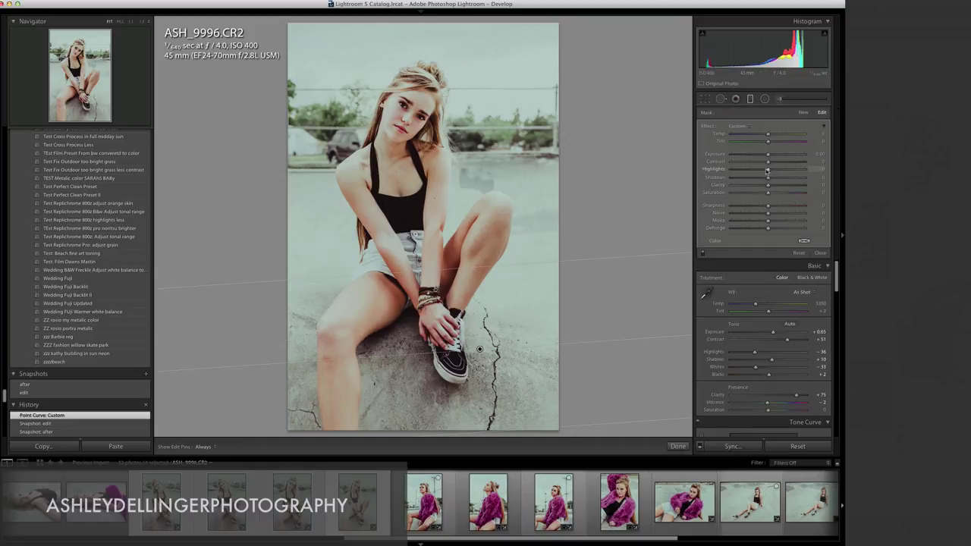
click(743, 205)
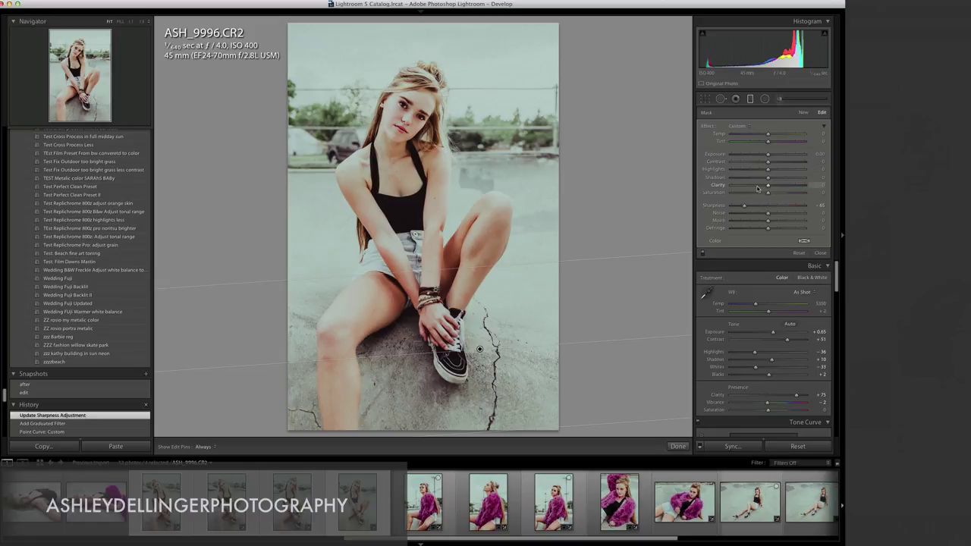
mouse_move(767, 170)
mouse_down()
mouse_move(743, 169)
mouse_move(764, 155)
mouse_up()
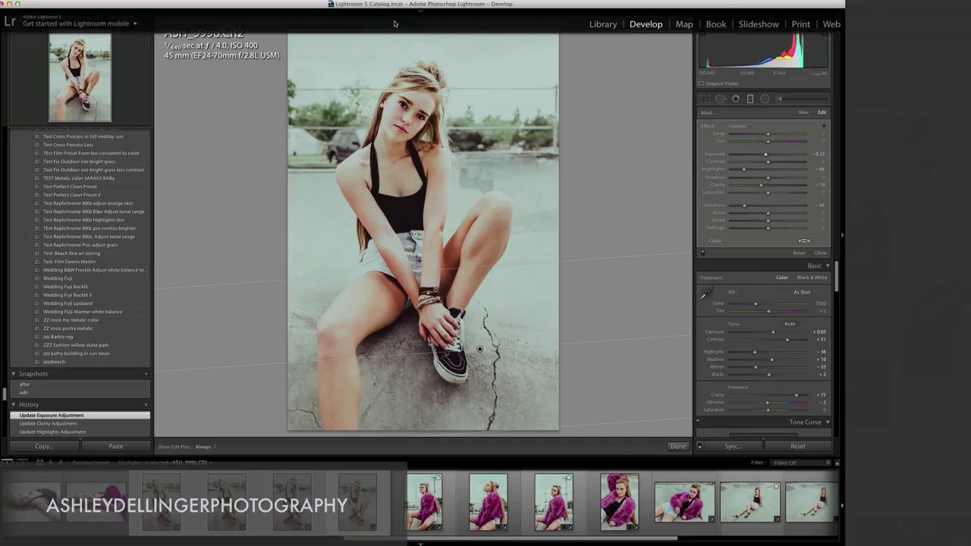
- Add a second graduated filter across the sky with the same effect settings and close the filter tool
drag(352, 71, 353, 61)
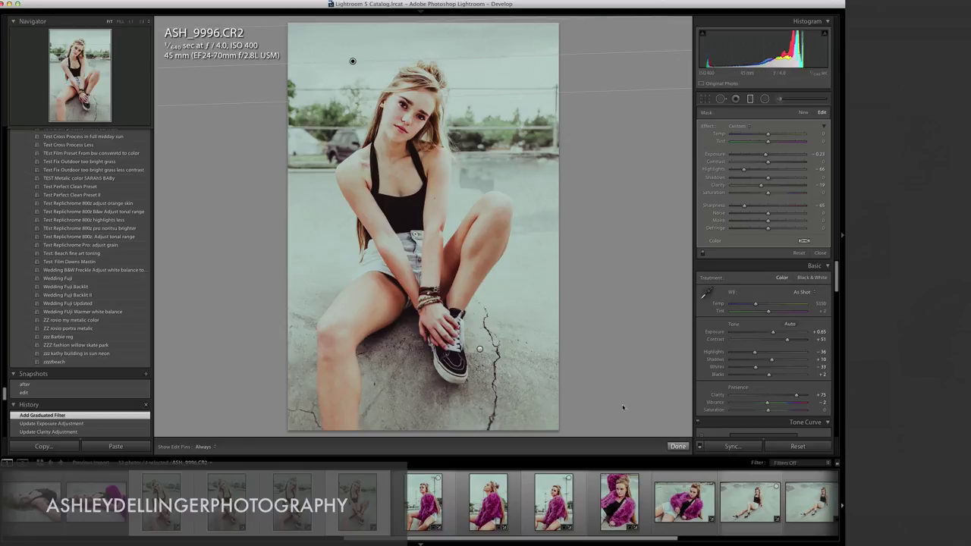
click(677, 446)
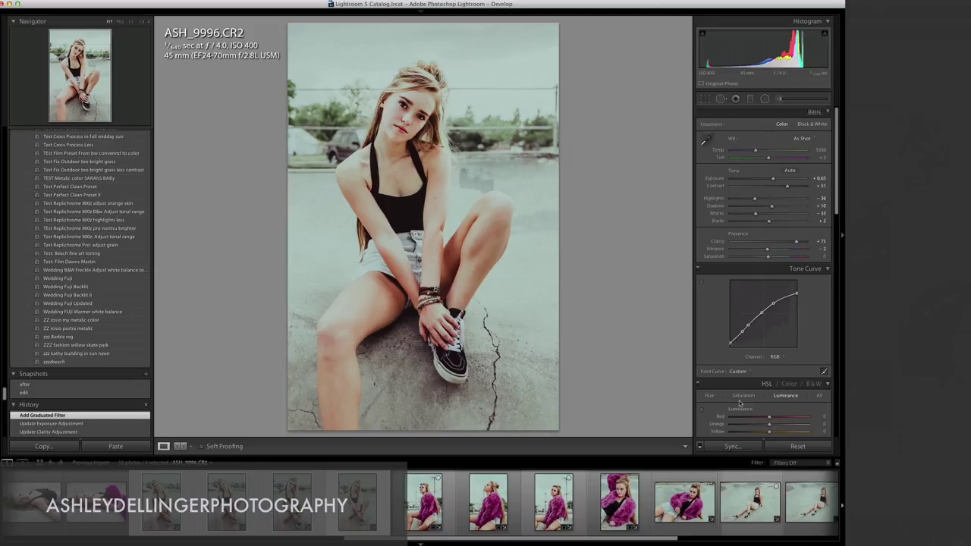
- Shift the orange hue in HSL and set the camera calibration's red primary hue to -17
scroll(740, 371, down, 3)
click(709, 346)
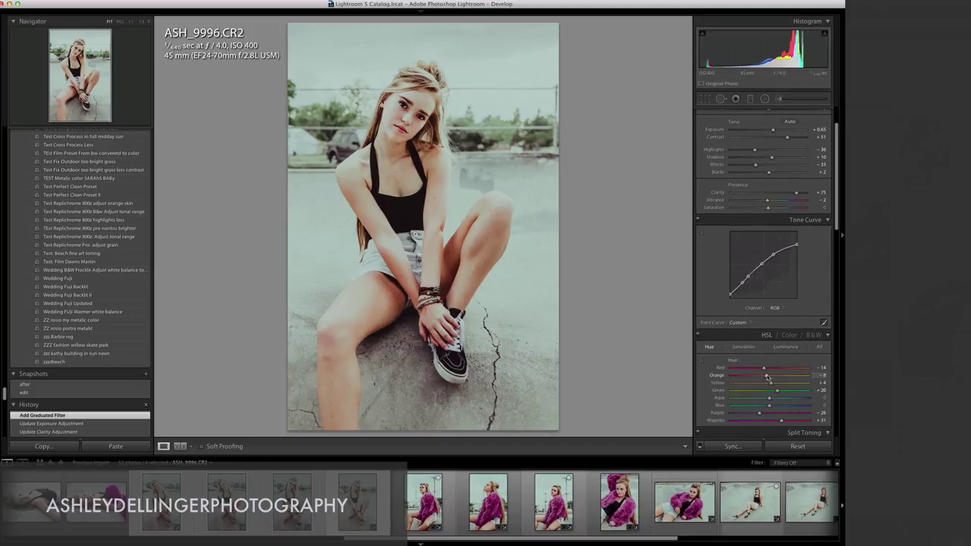
mouse_move(765, 376)
mouse_down()
mouse_move(786, 382)
mouse_move(760, 380)
mouse_move(771, 382)
mouse_move(761, 368)
mouse_up()
scroll(762, 378, down, 10)
scroll(763, 378, up, 1)
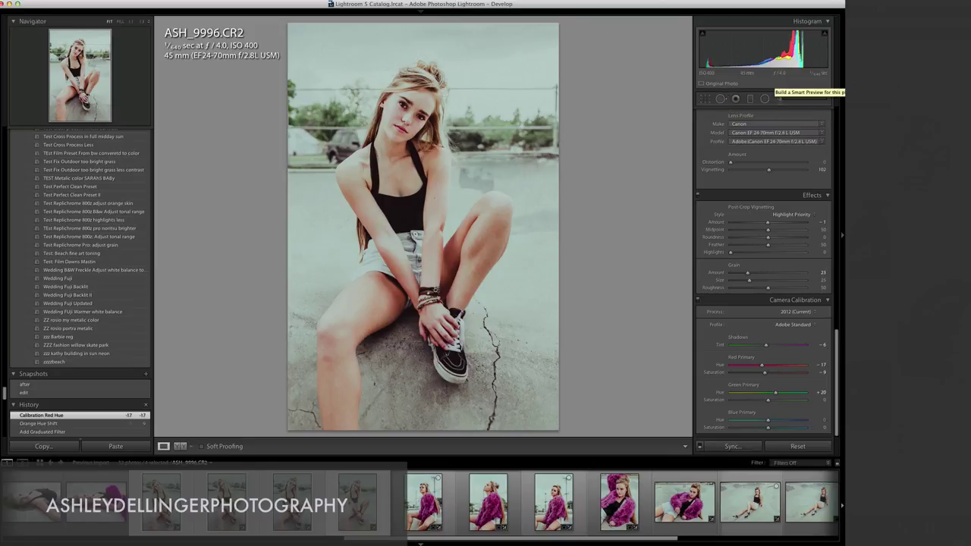
drag(587, 8, 620, 11)
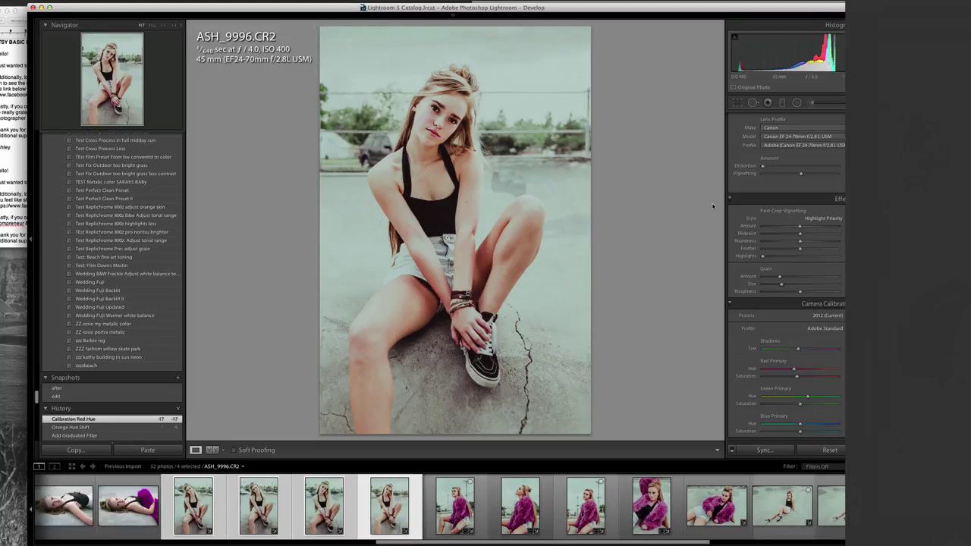